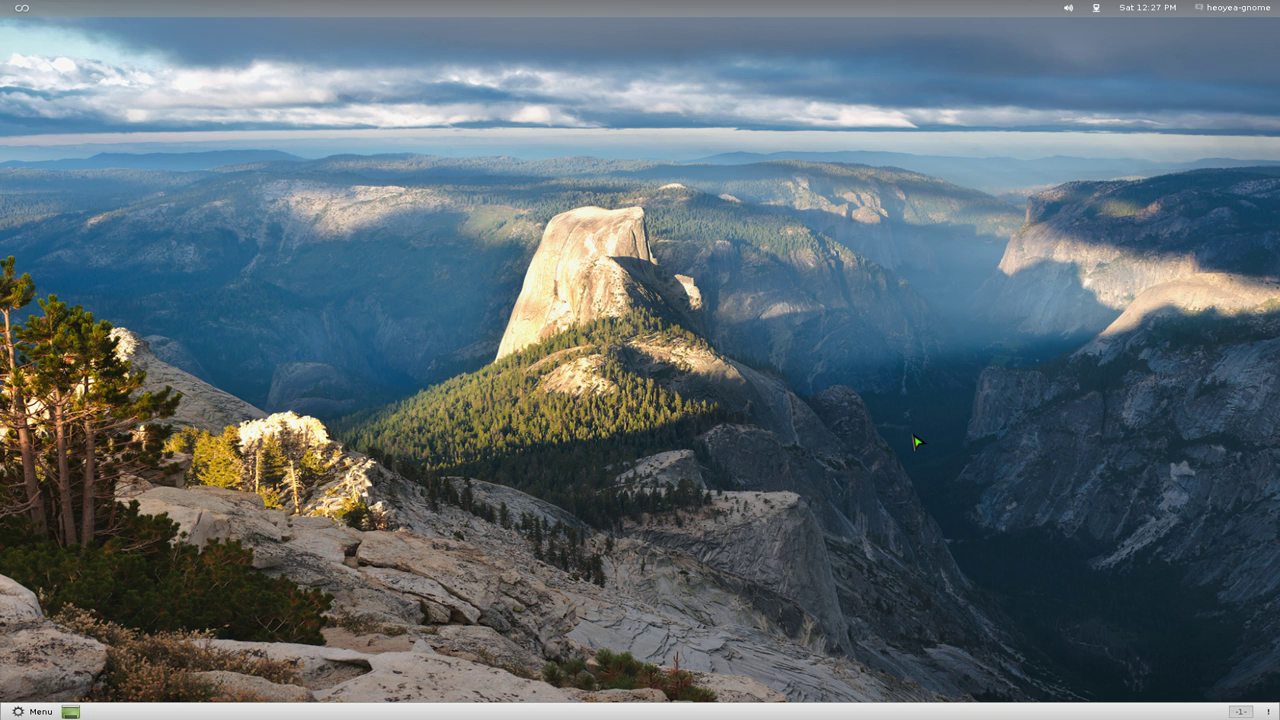
Step: Launch Disk Usage Analyzer from the Kupfer launcher by typing 'age An'
key(ctrl+space)
text(age A)
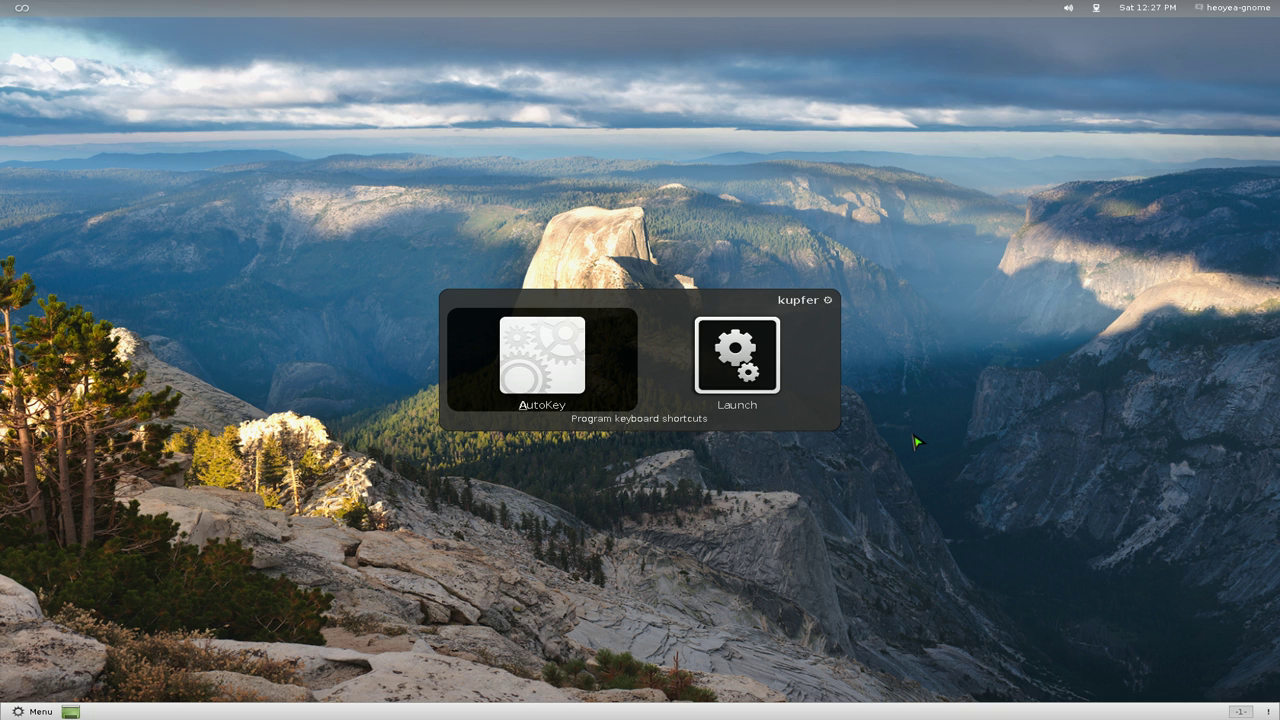
text(n)
key(Return)
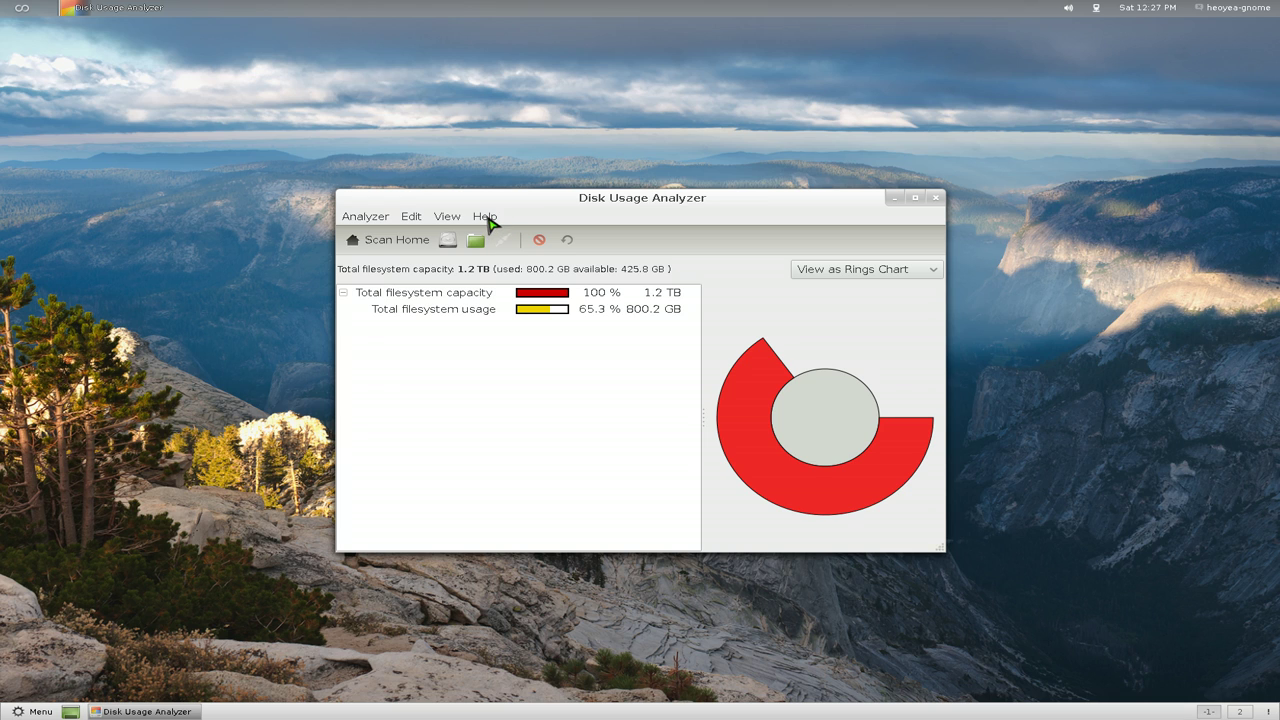
Step: View the About Baobab dialog showing version 3.2.1, then close it
click(490, 222)
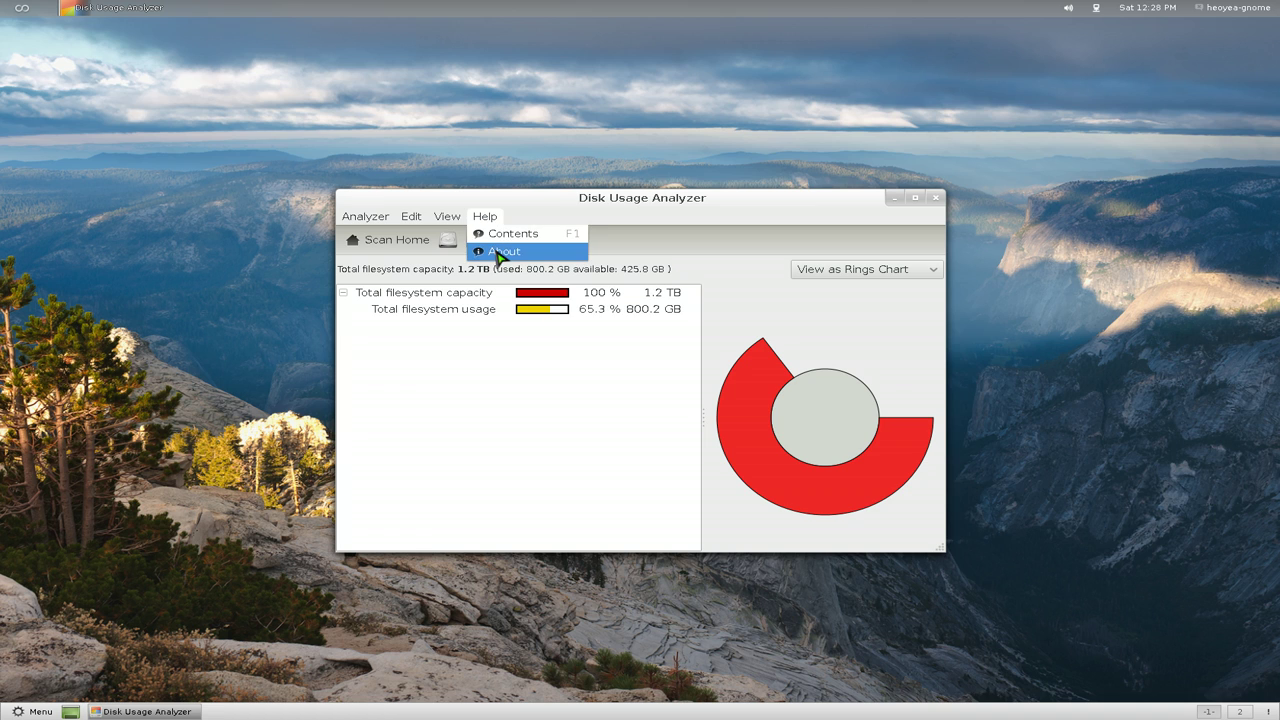
click(500, 253)
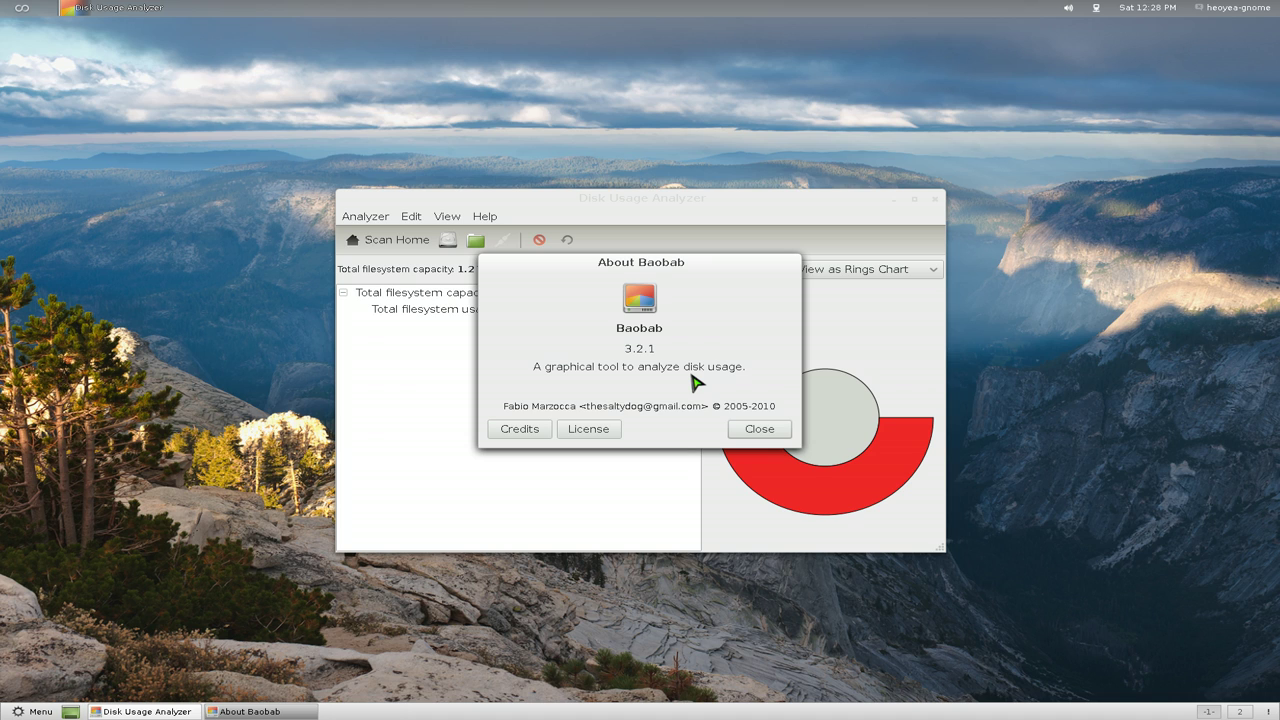
click(743, 426)
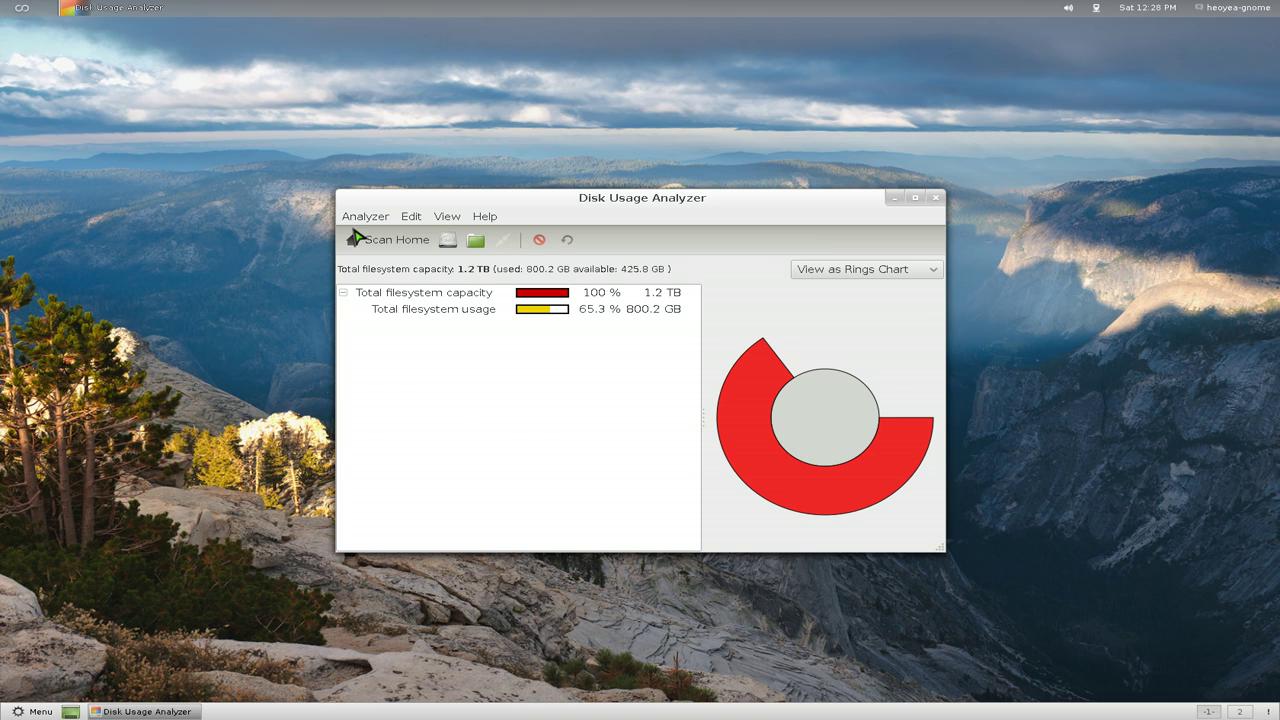
Step: Scan the home folder, chosen under File System in the Scan Folder dialog
click(357, 220)
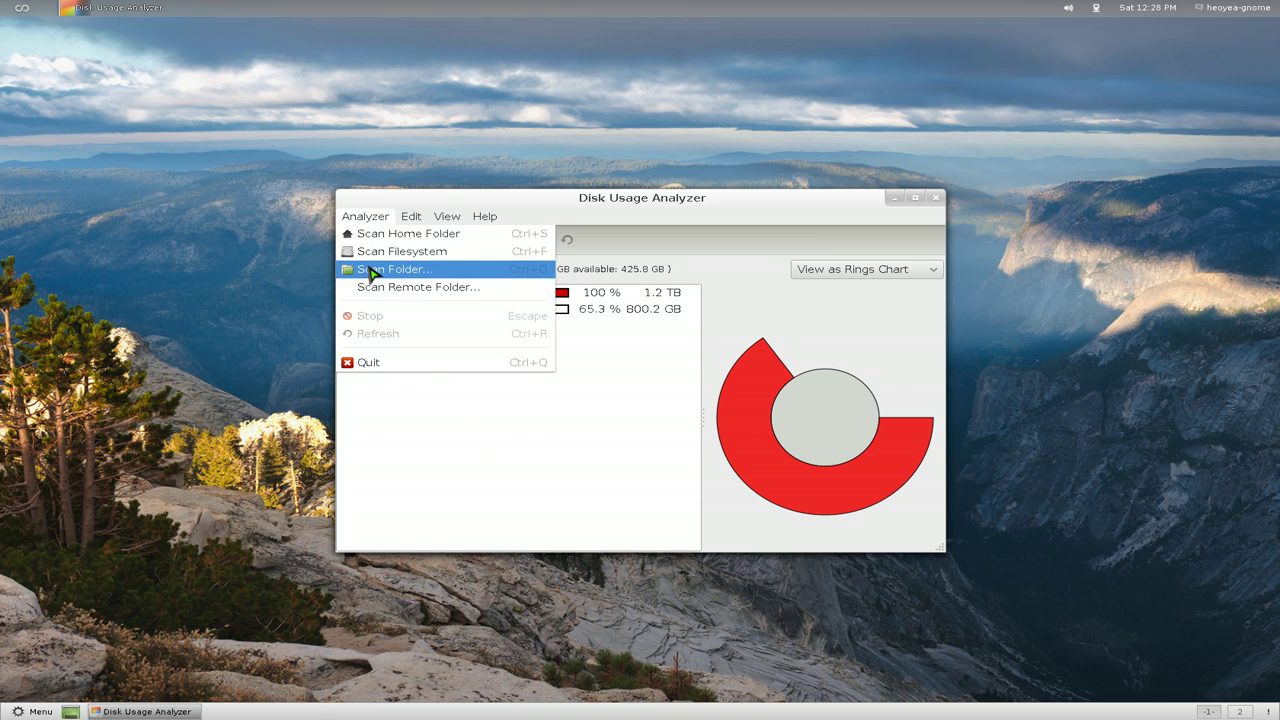
click(372, 270)
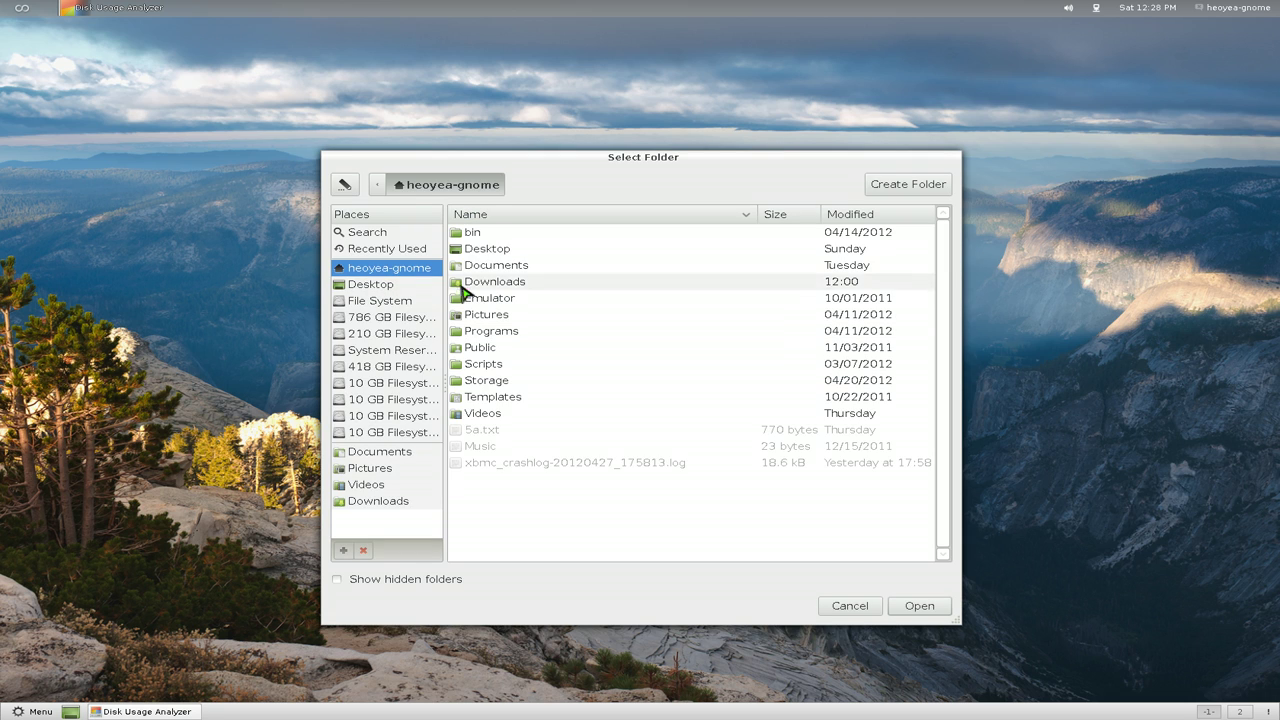
click(377, 184)
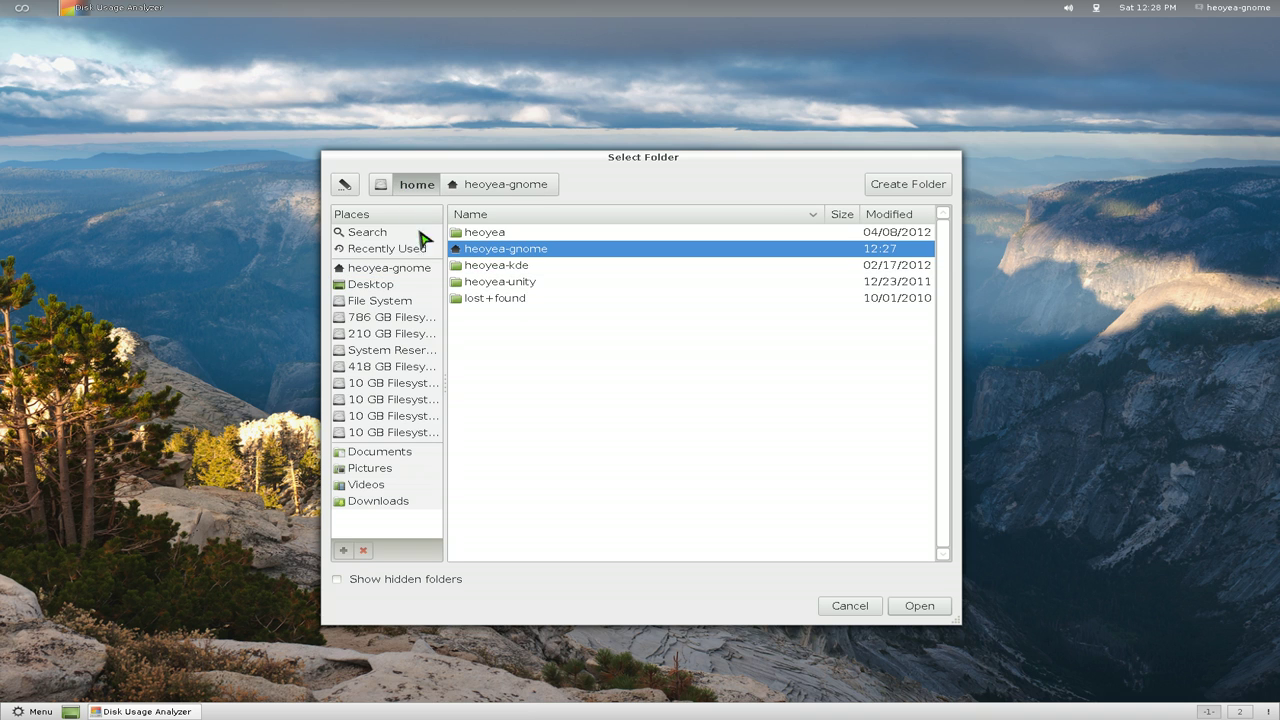
click(386, 186)
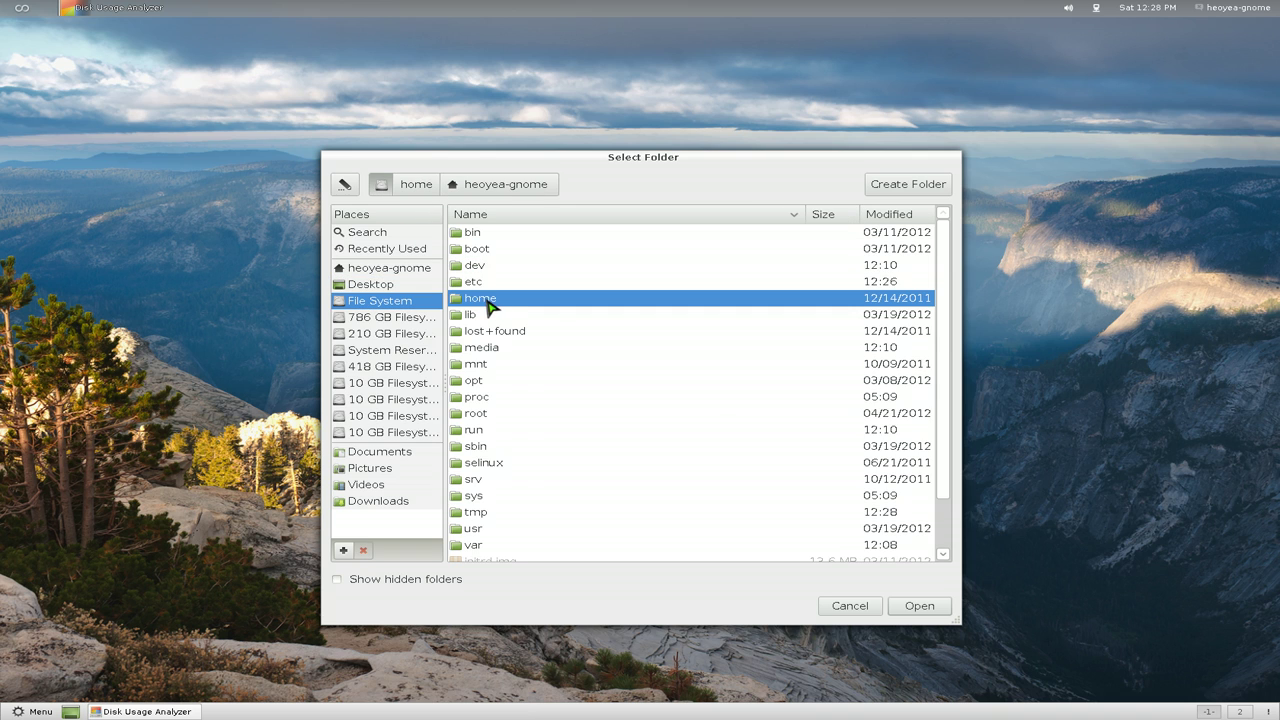
click(915, 605)
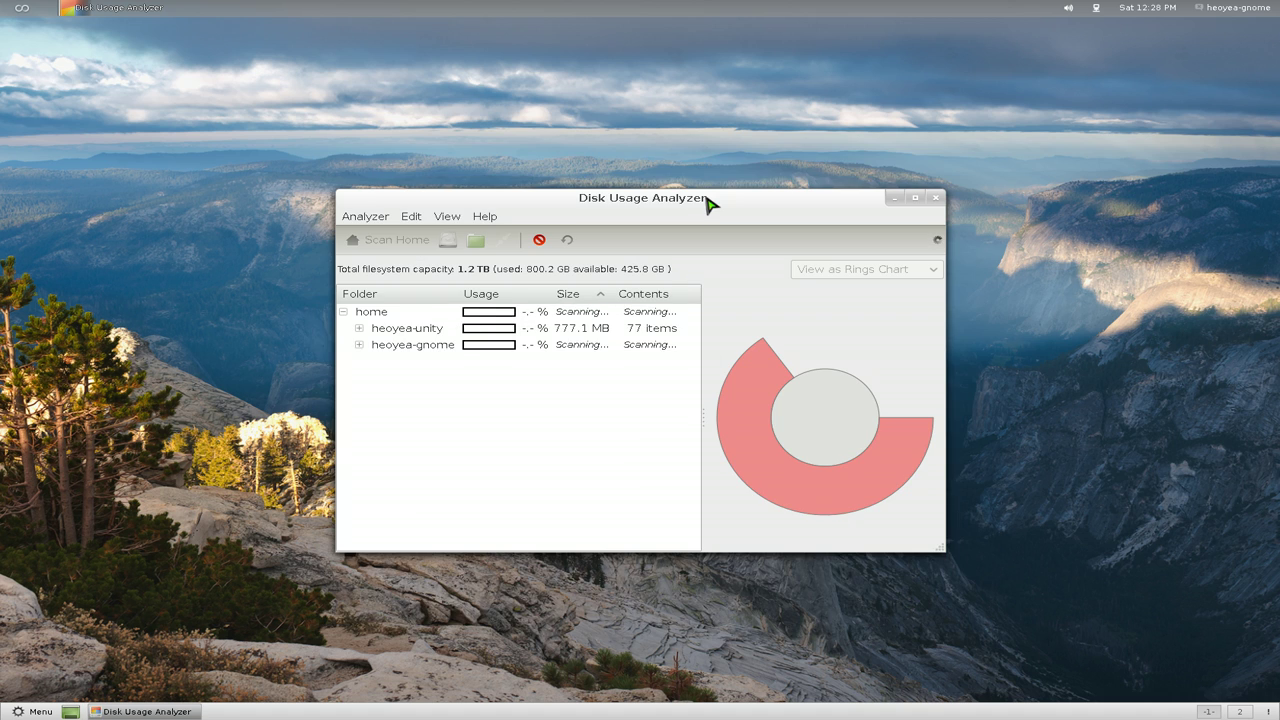
Step: Maximize the window, expand the first two user folders, chart .cache, then collapse them
drag(707, 198, 726, 201)
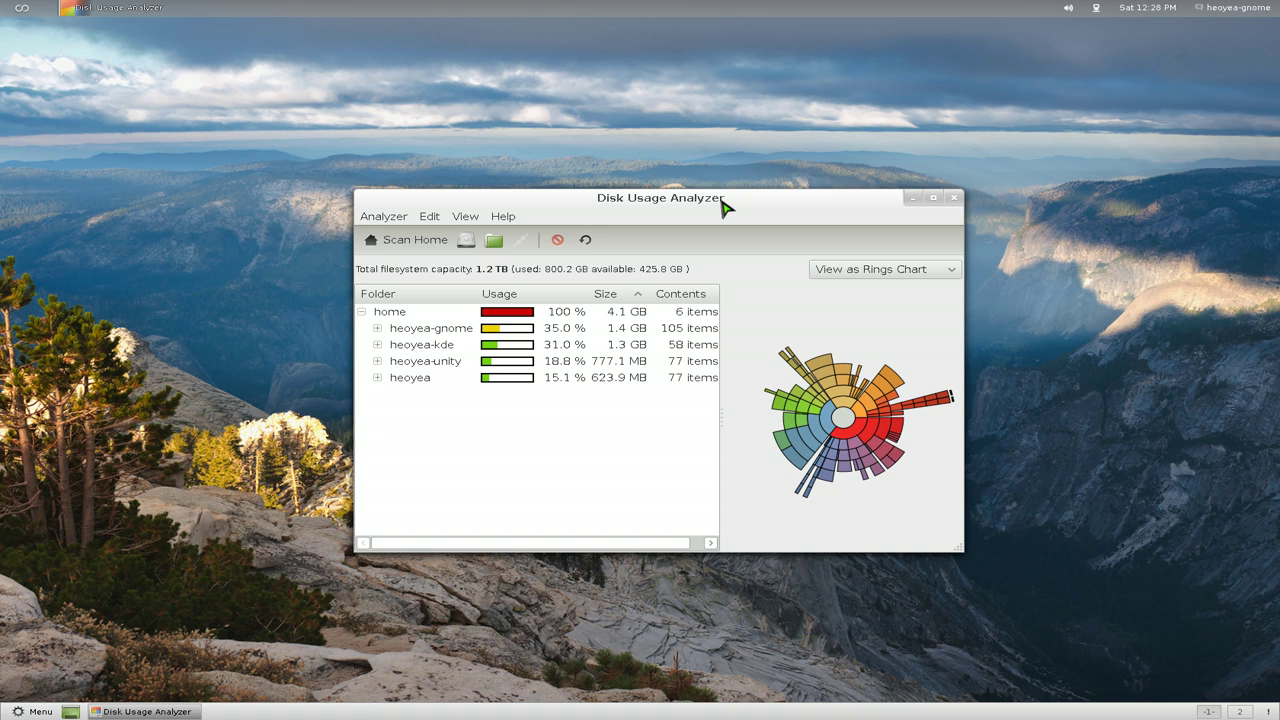
double_click(726, 204)
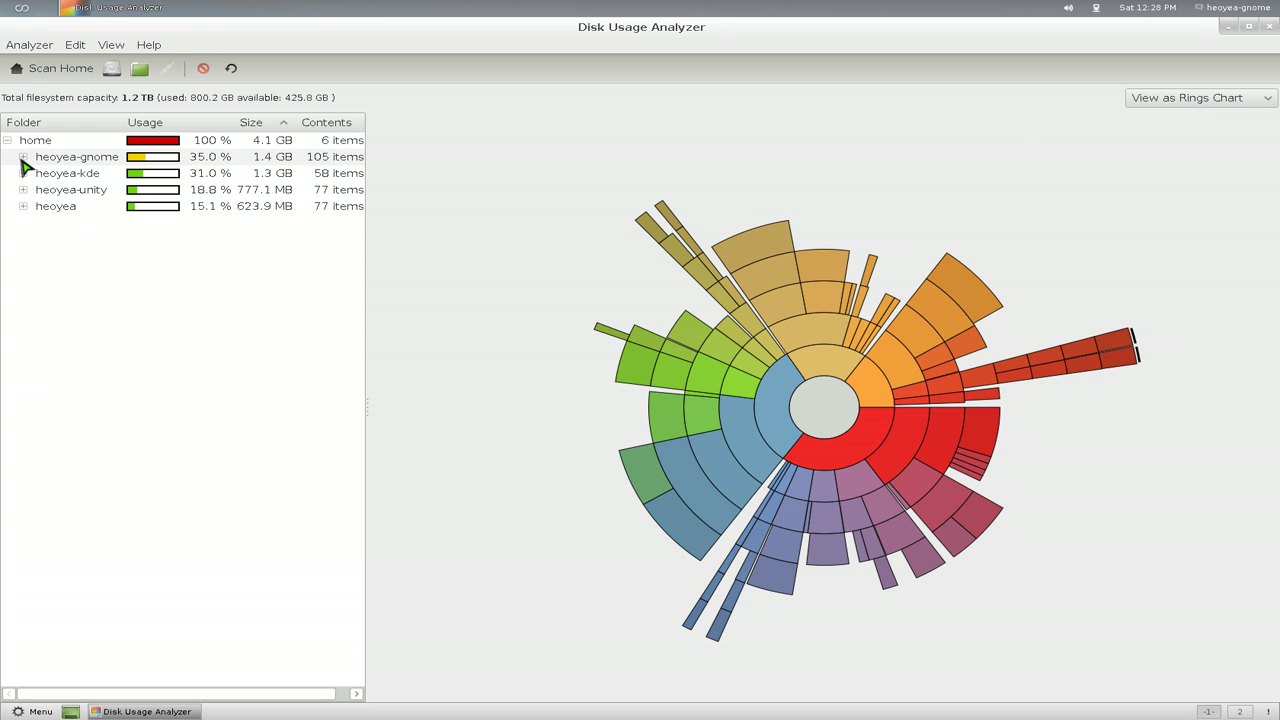
click(22, 160)
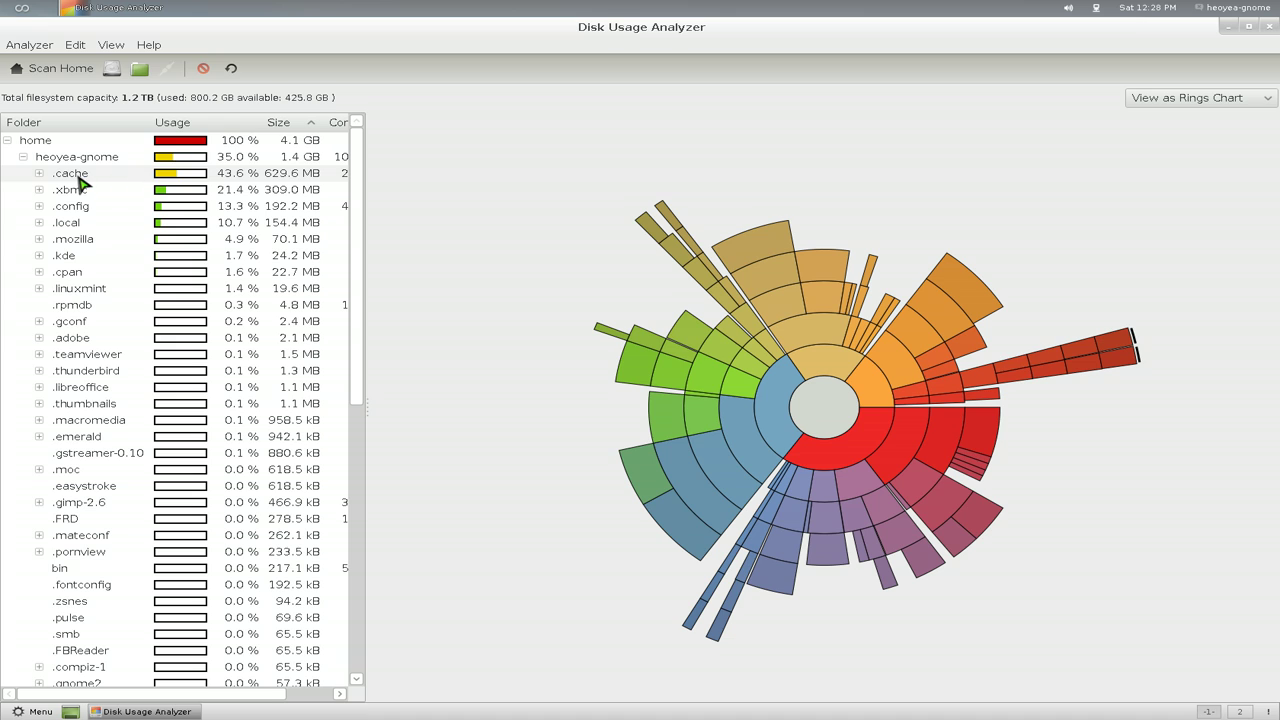
click(176, 175)
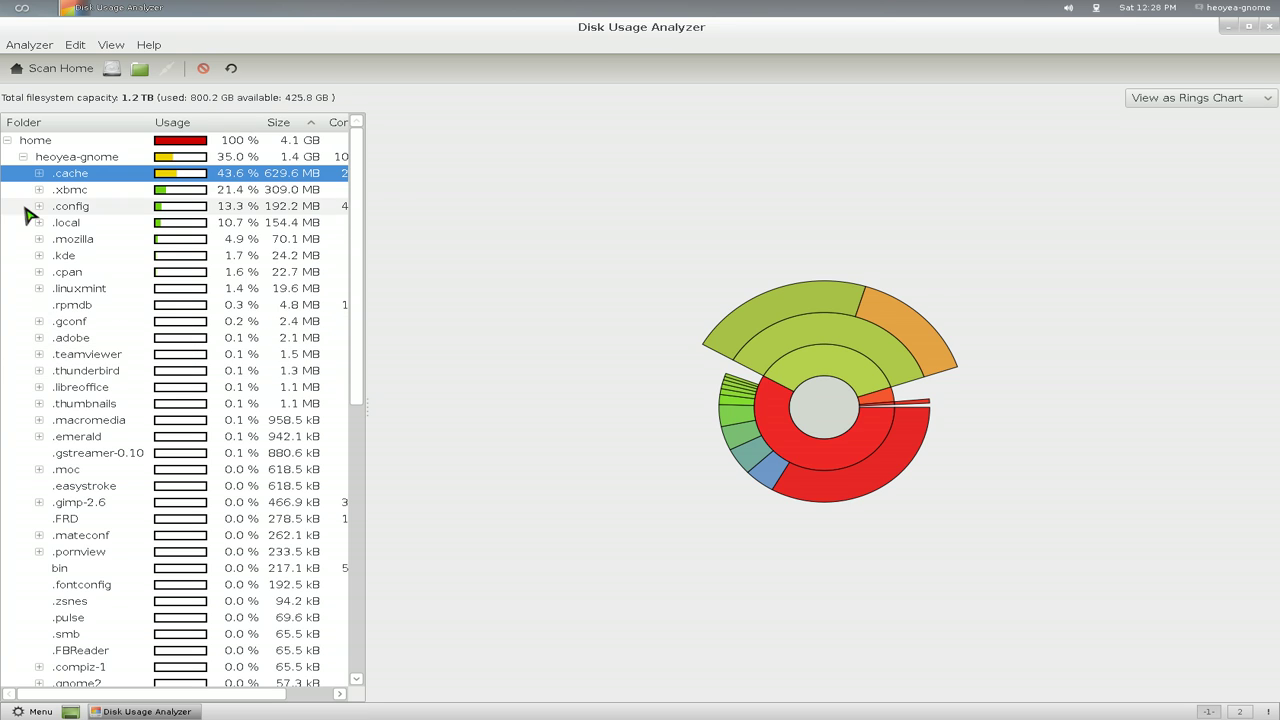
click(22, 157)
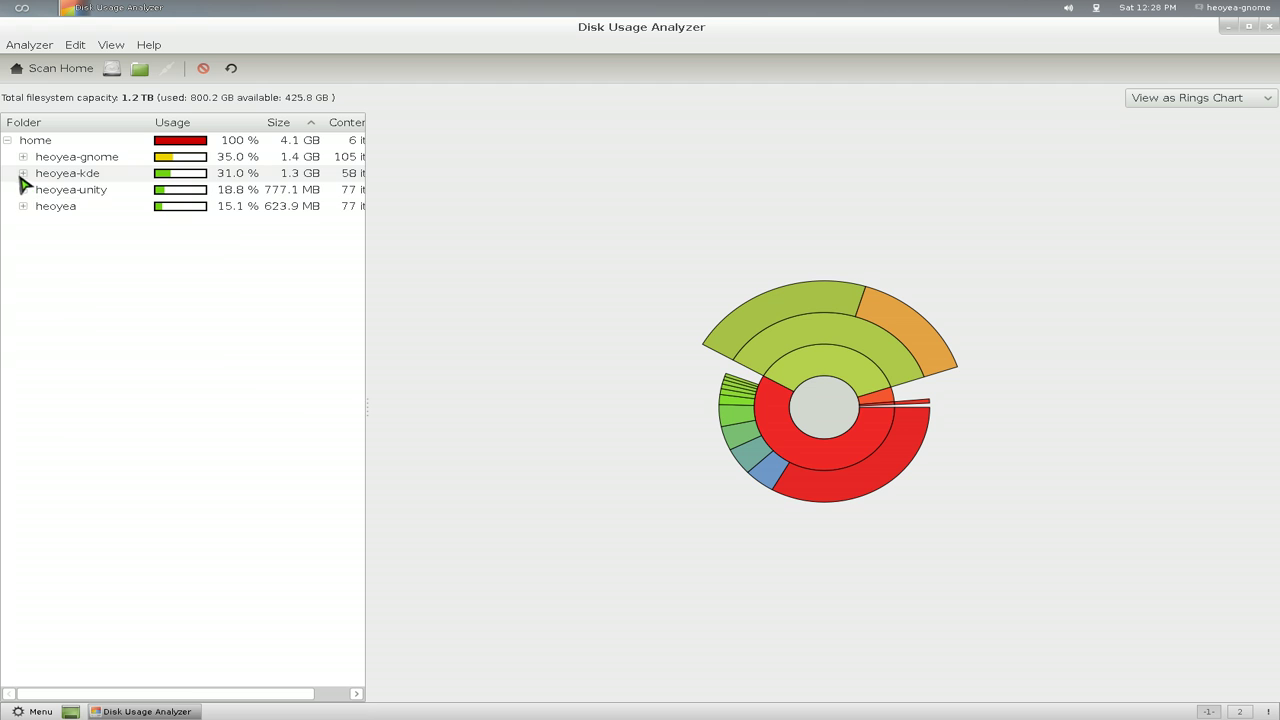
click(22, 173)
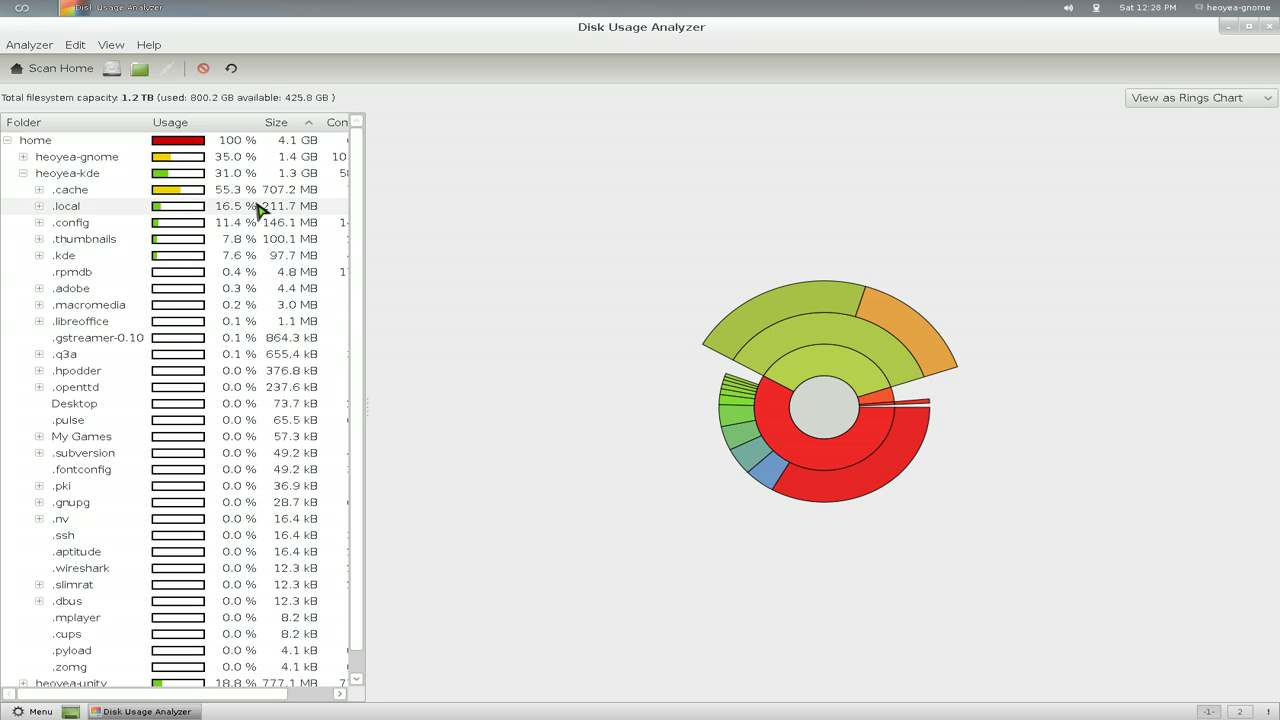
click(22, 174)
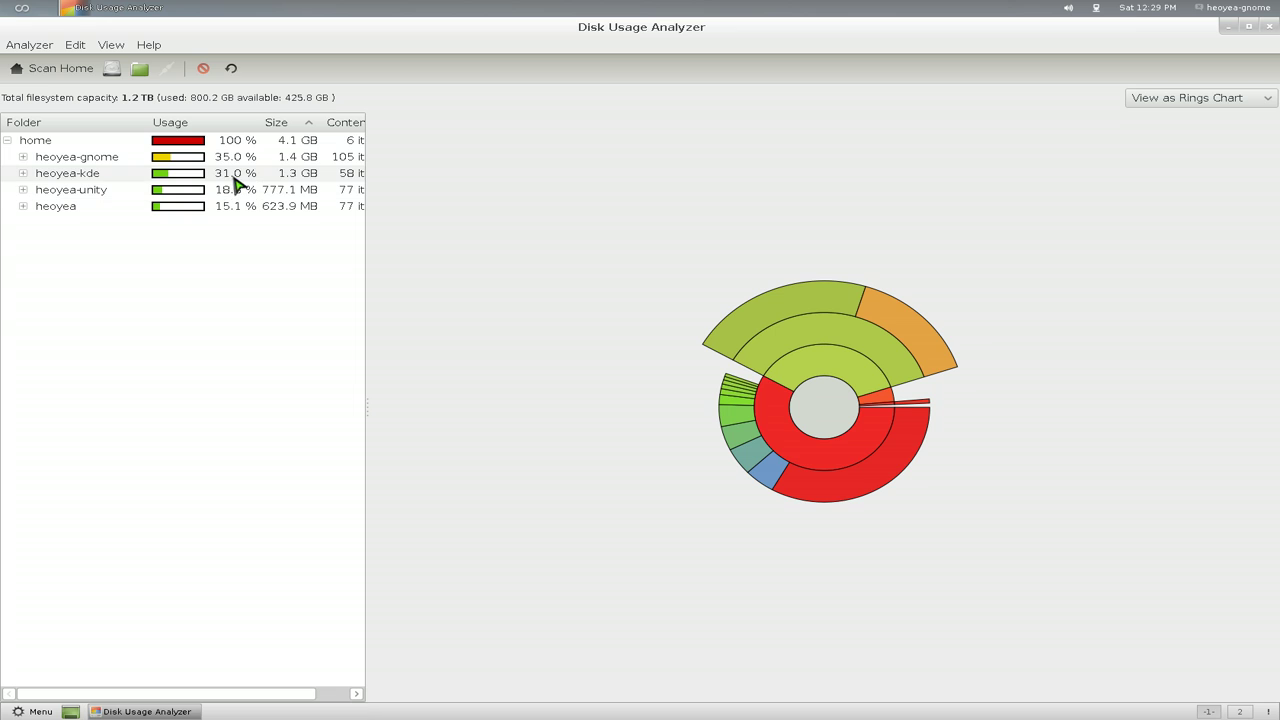
Step: Restore and move the window lower right, then chart the whole 4.1 GB home folder
click(1248, 33)
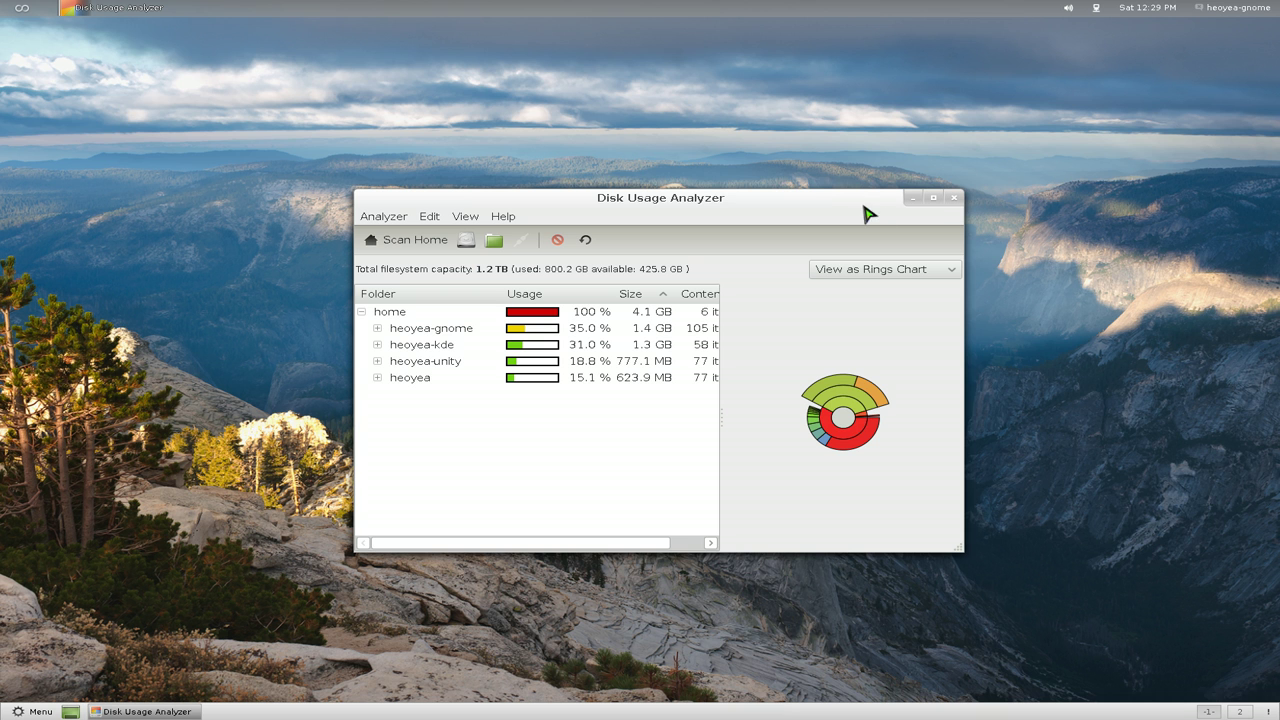
mouse_move(866, 209)
mouse_down()
mouse_move(1018, 303)
mouse_move(979, 325)
mouse_up()
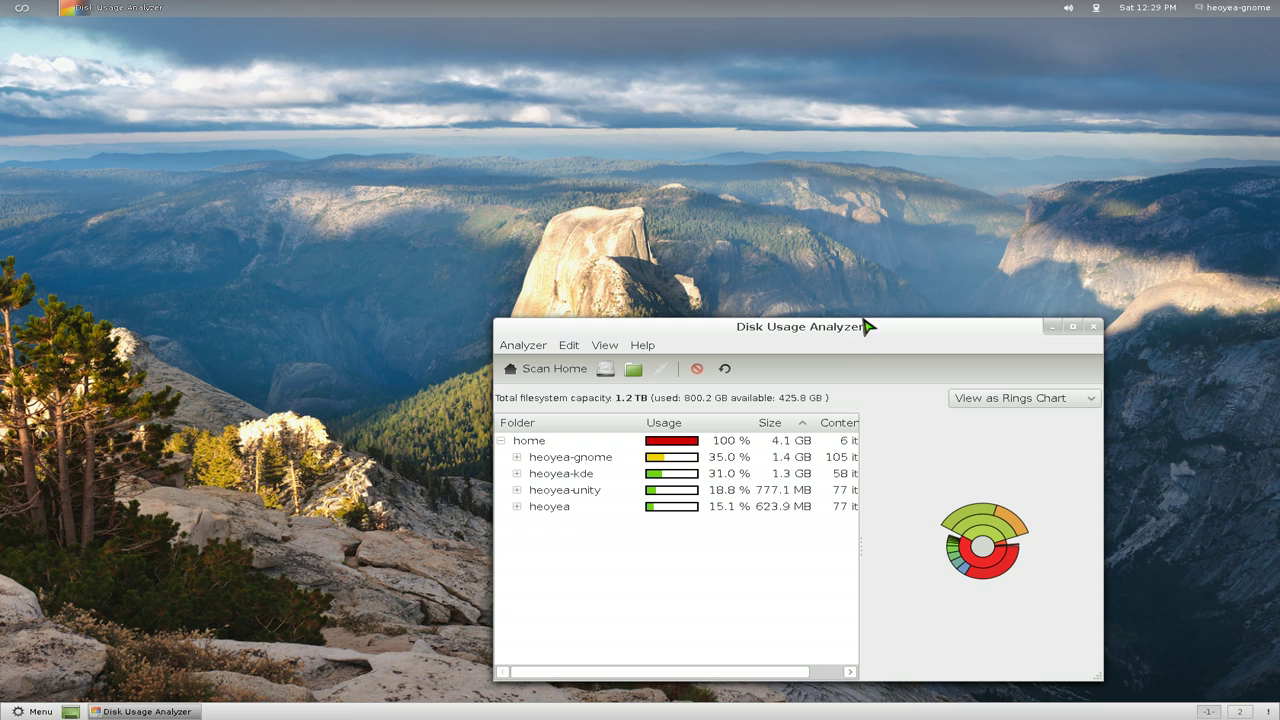
click(787, 444)
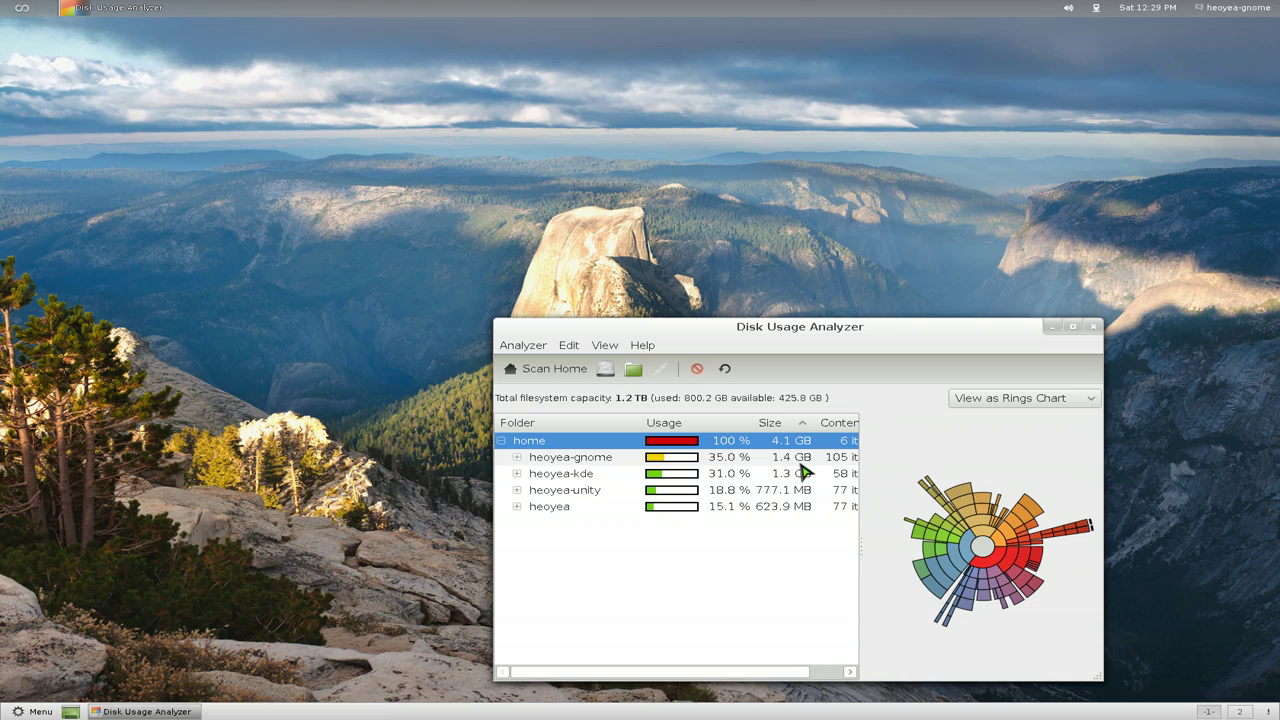
Step: Run df -h in the drop-down terminal to list filesystem usage
key(F12)
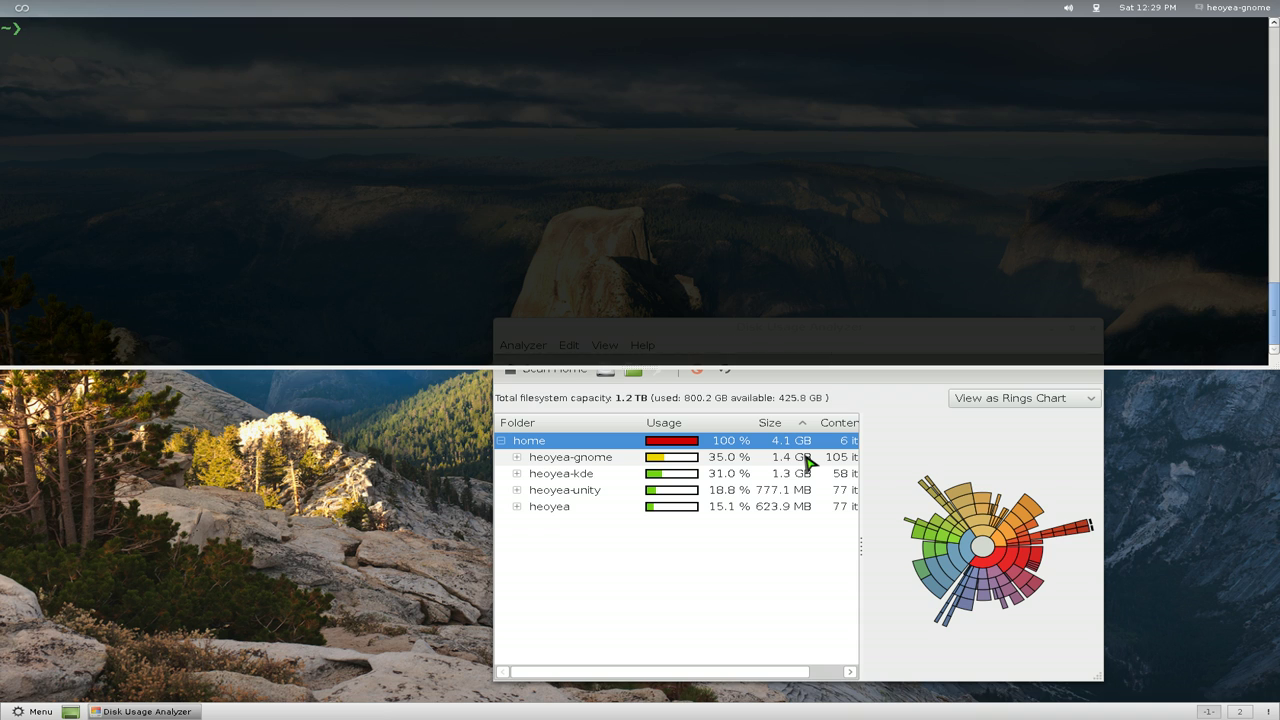
text(df -)
text(h)
key(Return)
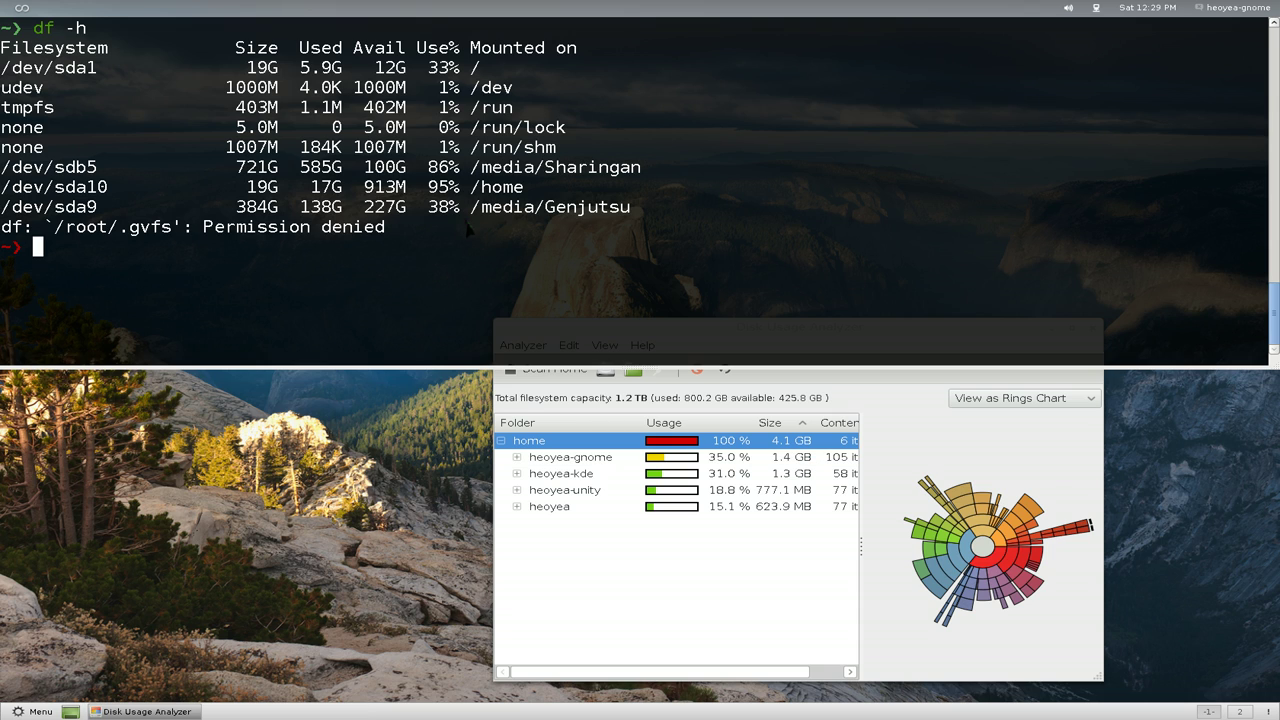
Step: Highlight /home's 19G size and 17G used, then hide the terminal
drag(535, 190, 11, 190)
double_click(262, 187)
double_click(327, 187)
click(788, 446)
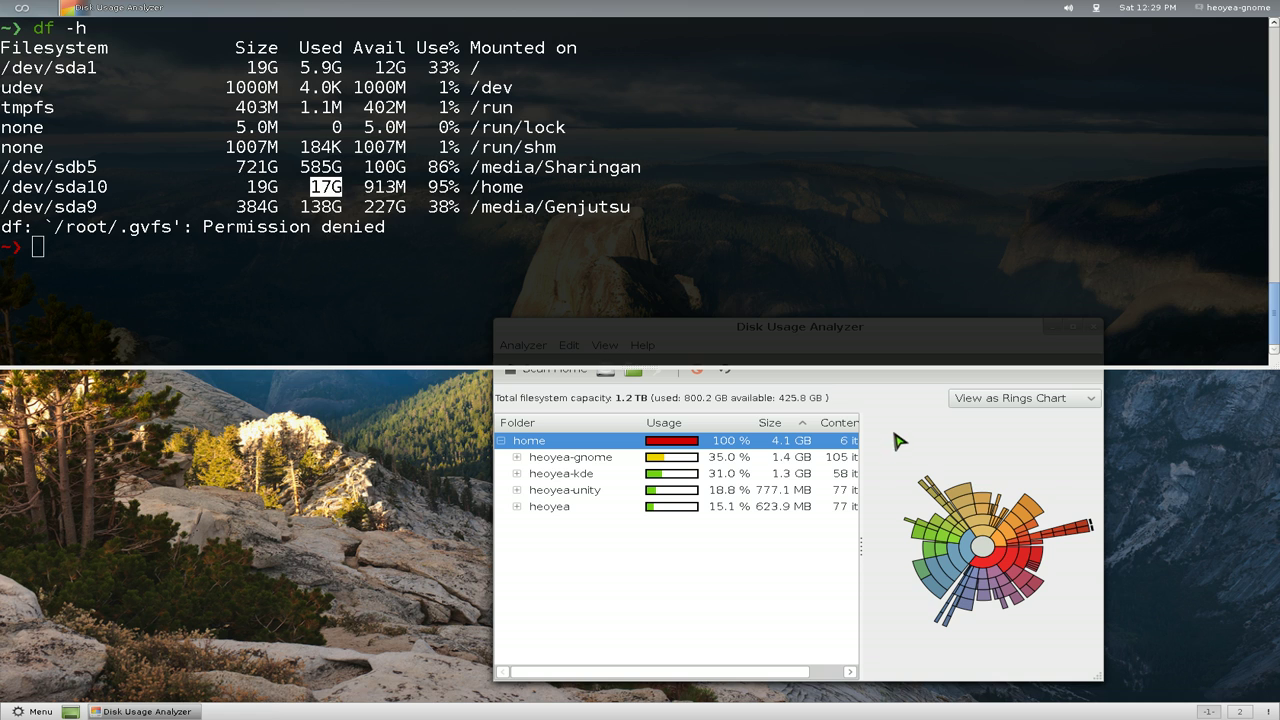
key(F12)
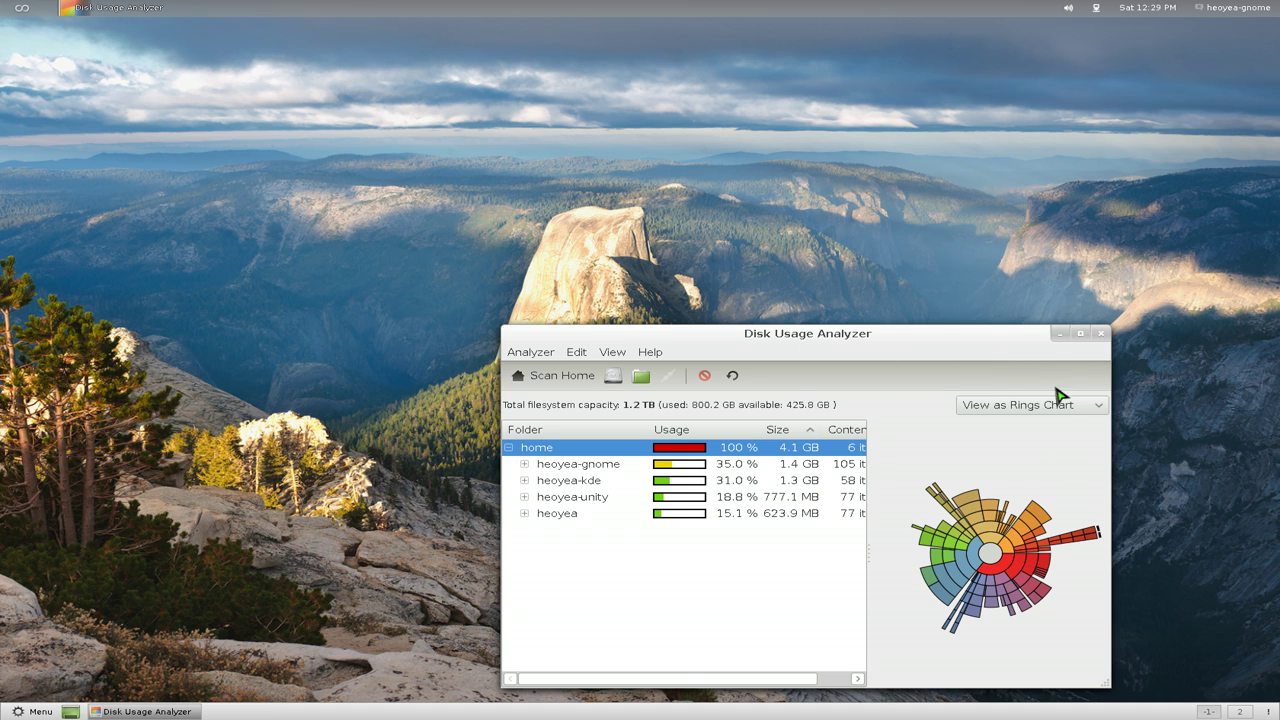
Step: Close the analyzer and relaunch it as root with 'sudo baobab', moving the window lower
click(1101, 334)
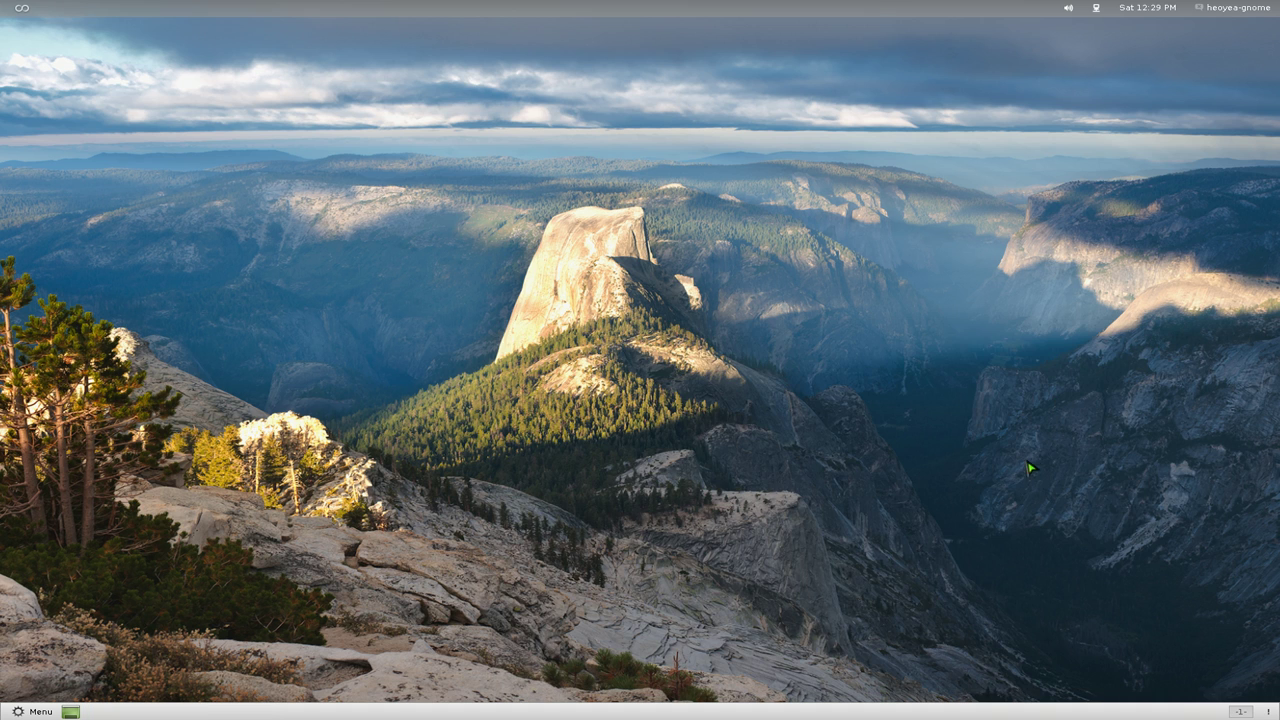
key(F12)
text(s)
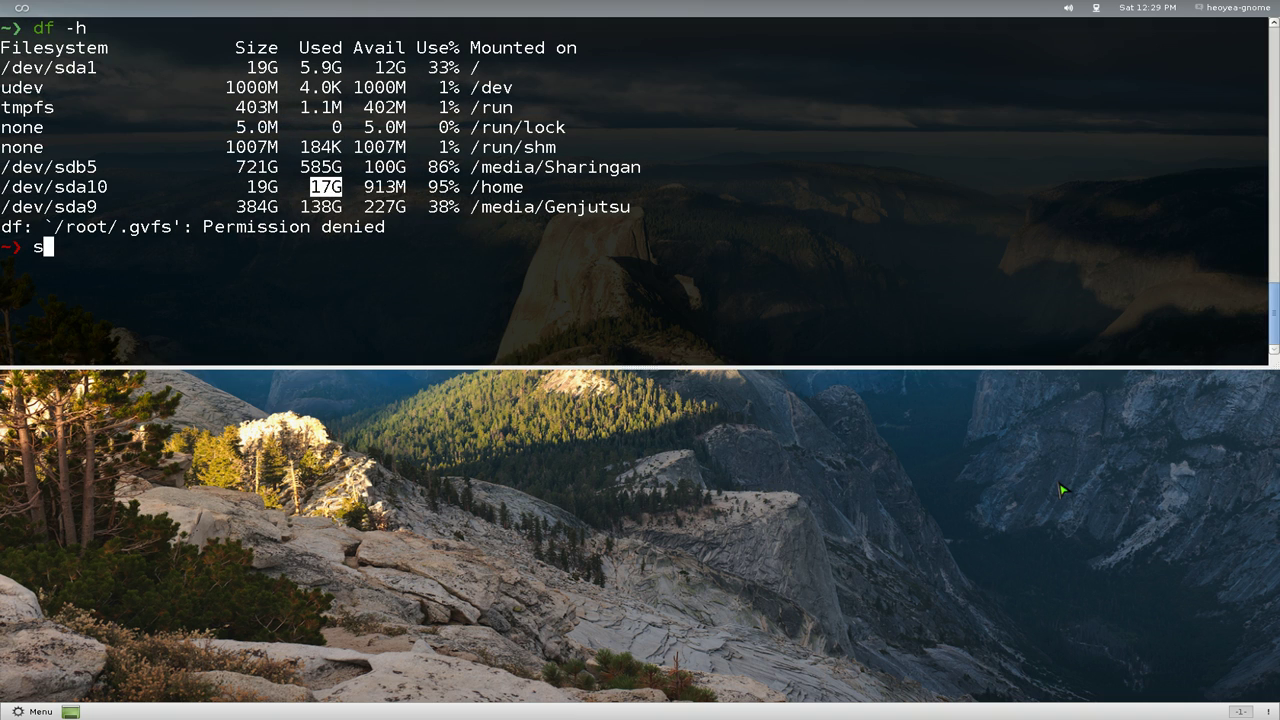
text(udo bao)
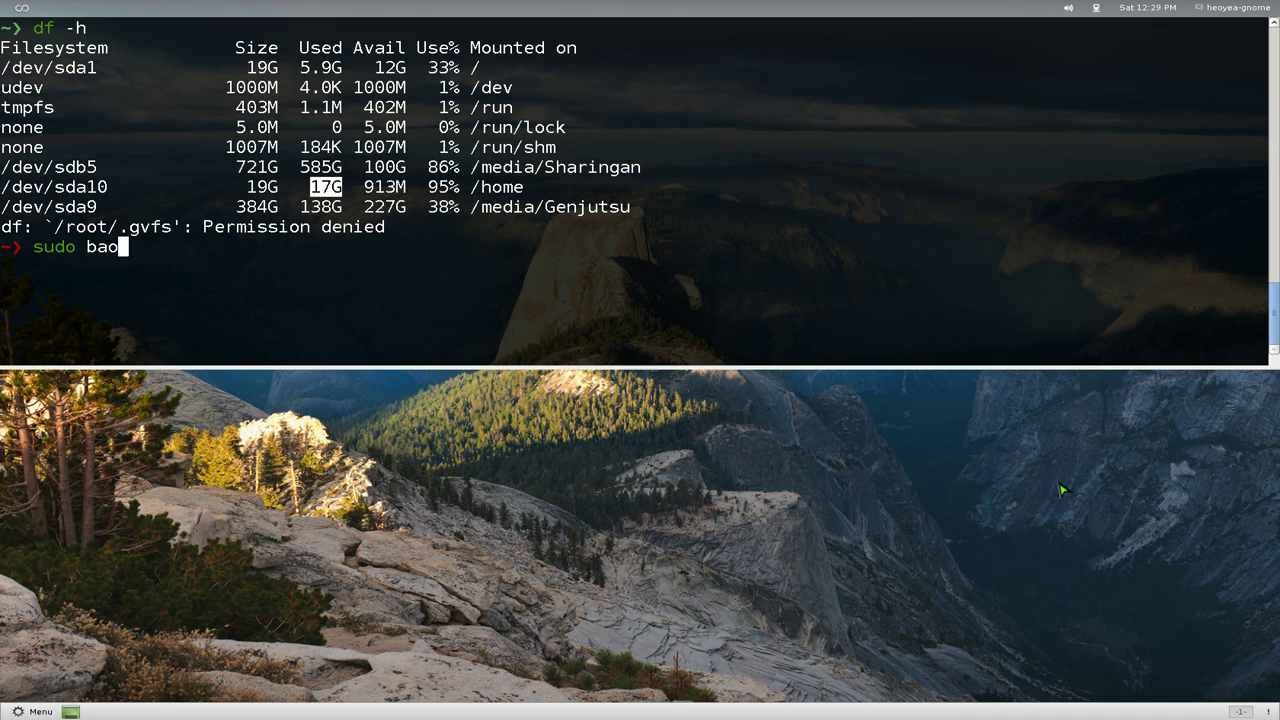
text(bab)
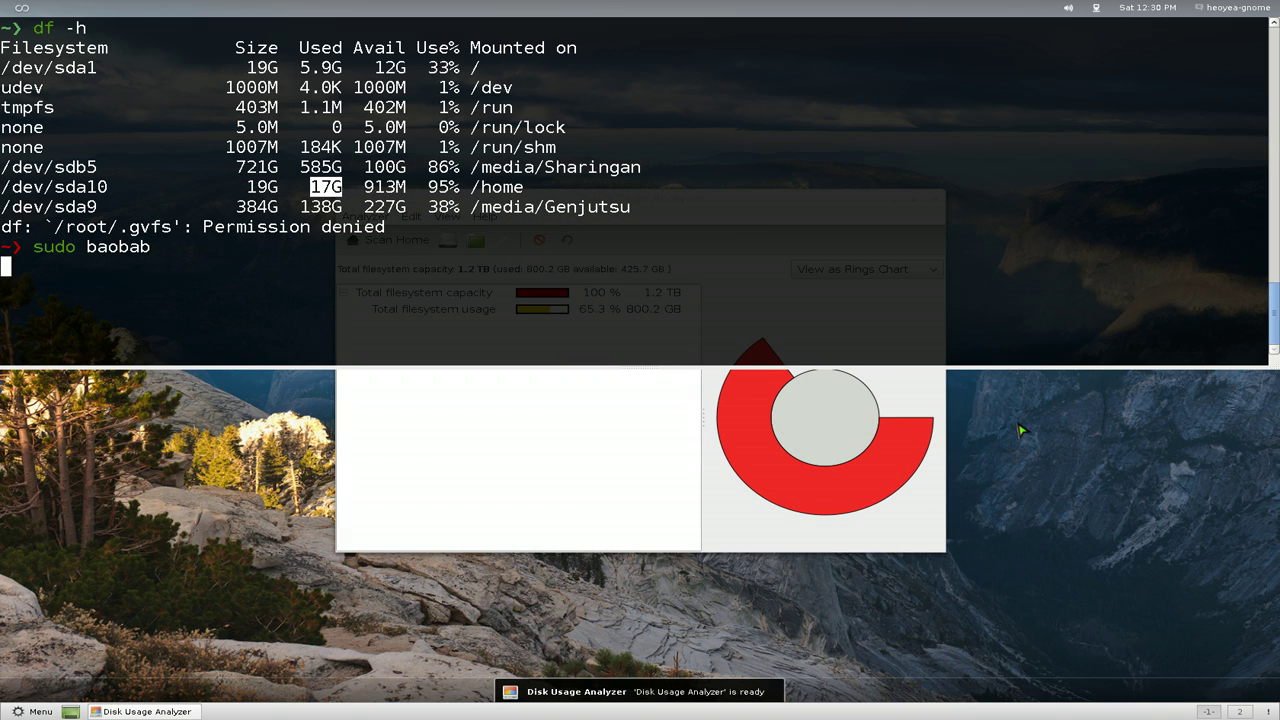
key(F12)
drag(711, 201, 926, 341)
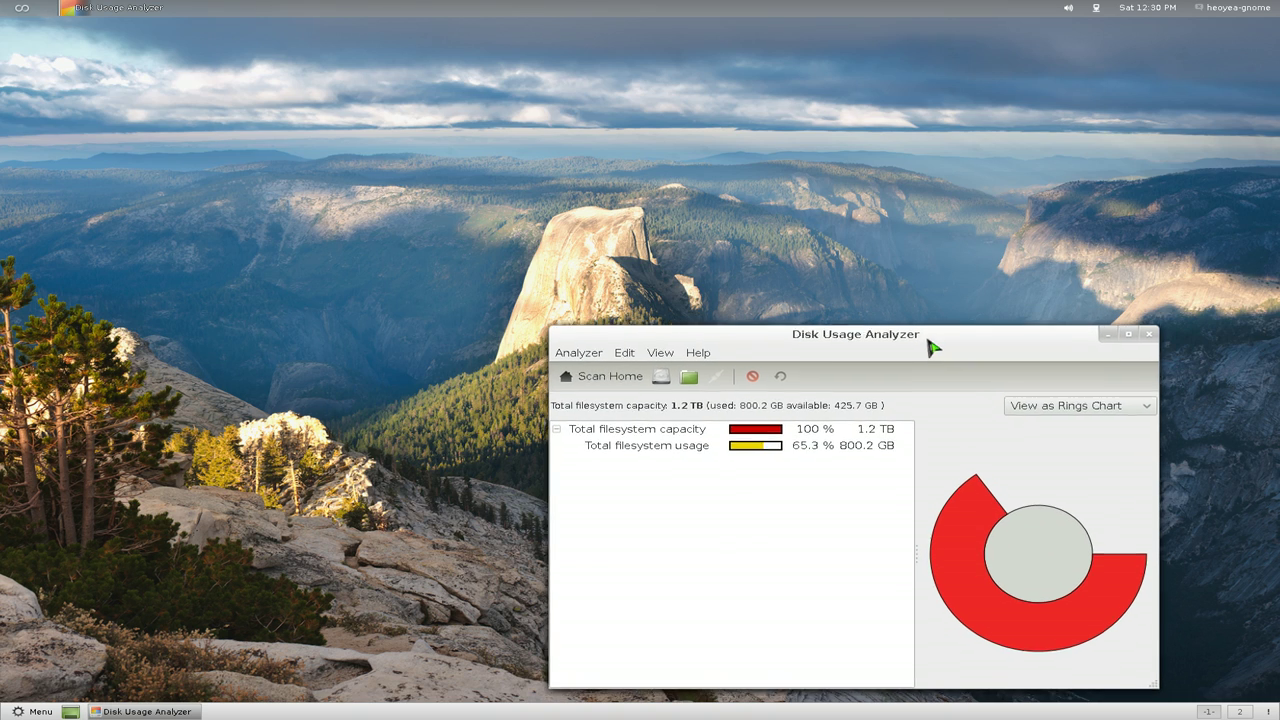
Step: Rescan the home folder as root, revealing 18.0 GB with .Trash-0 at 13.9 GB
click(572, 358)
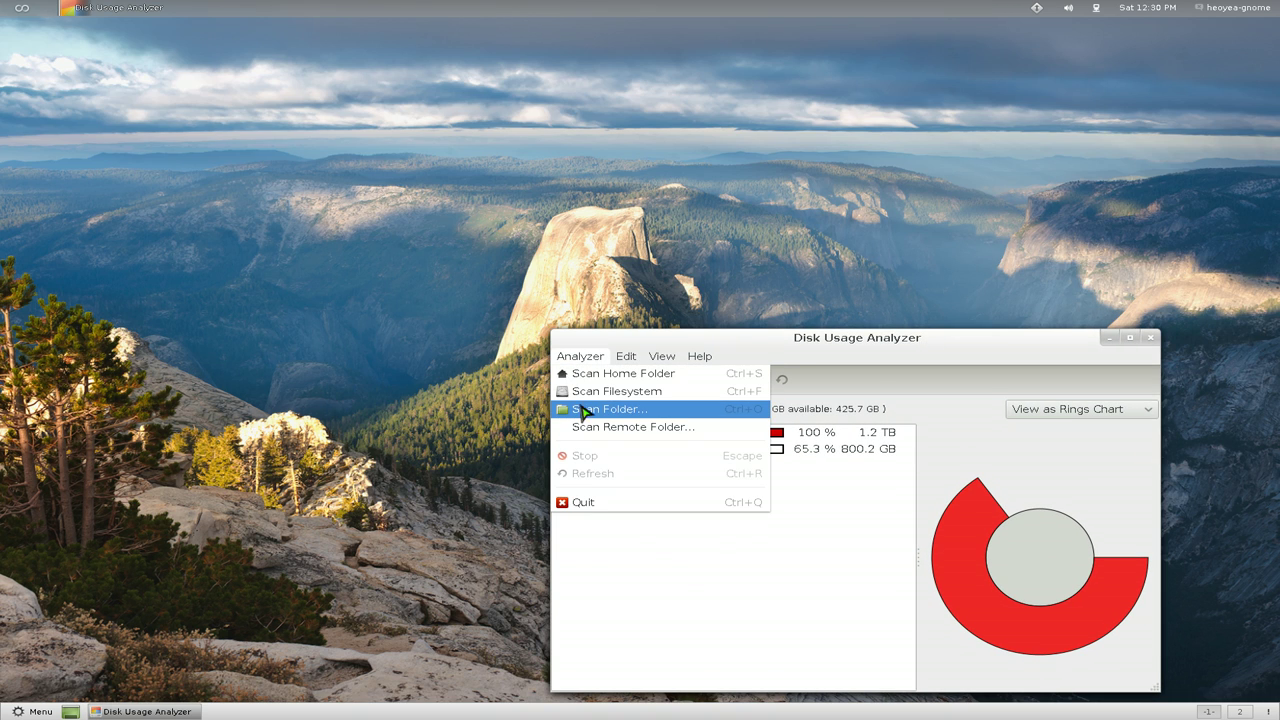
click(586, 414)
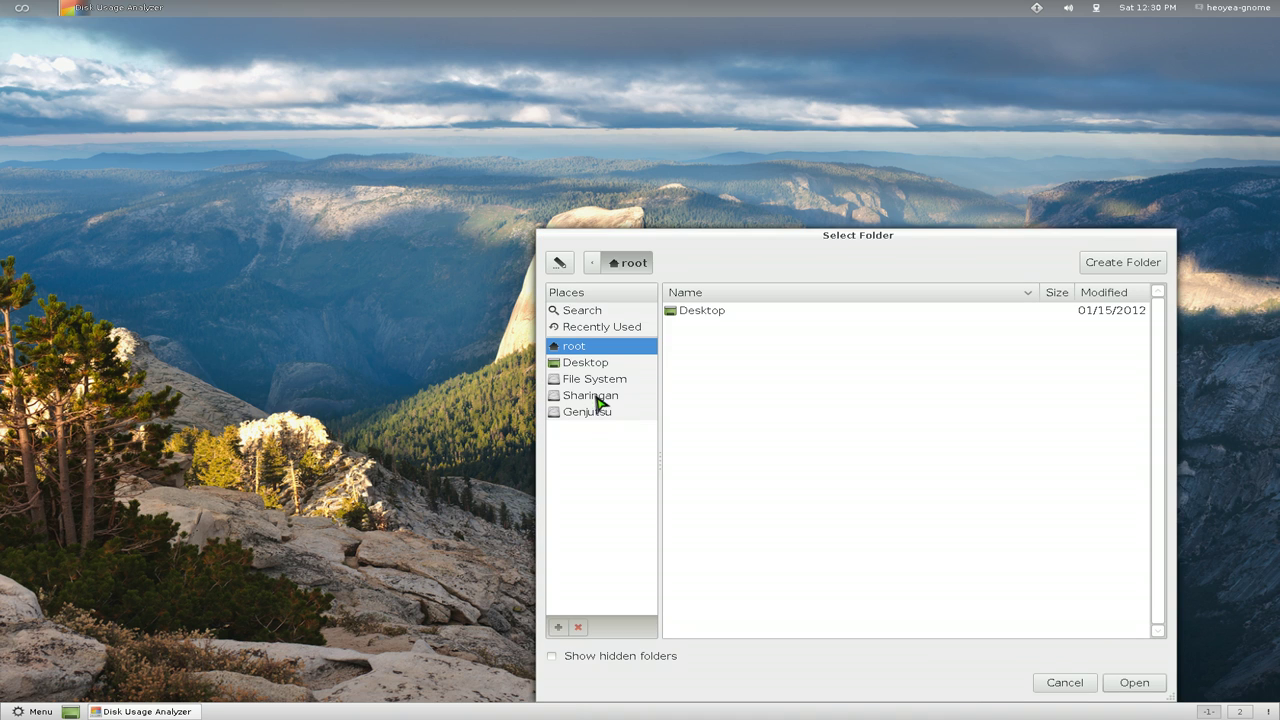
click(593, 265)
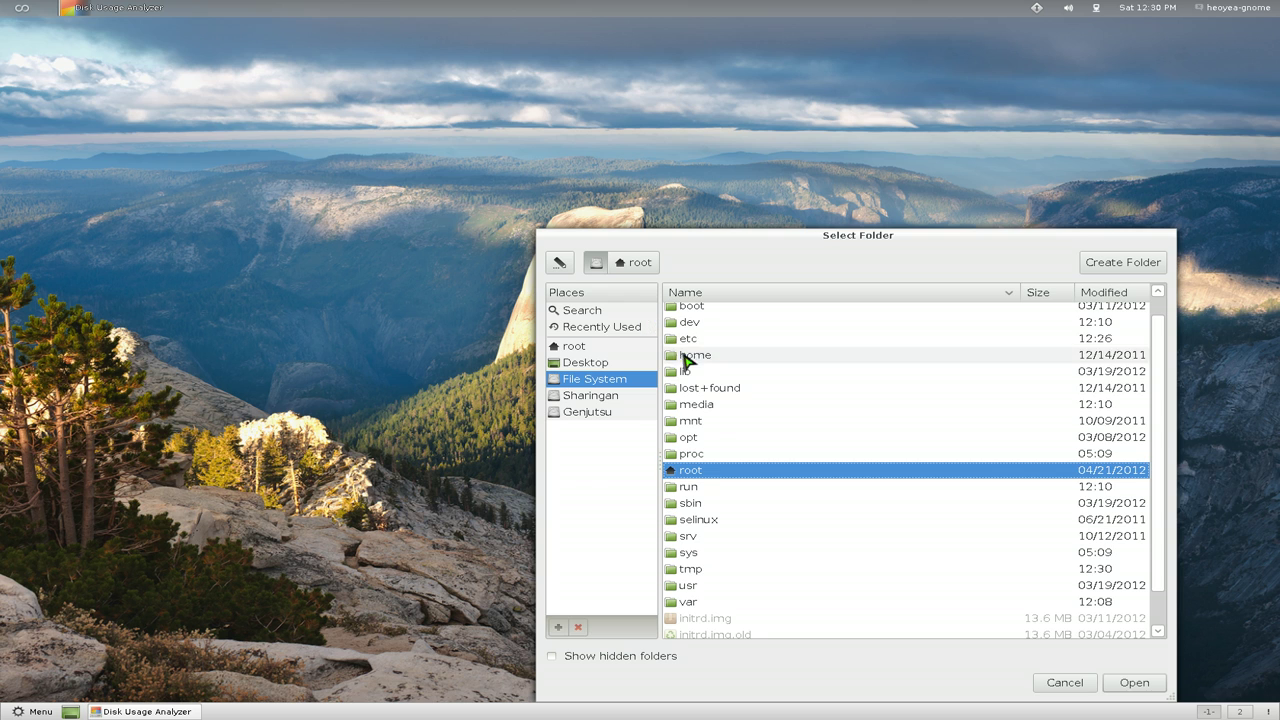
click(692, 356)
click(1134, 682)
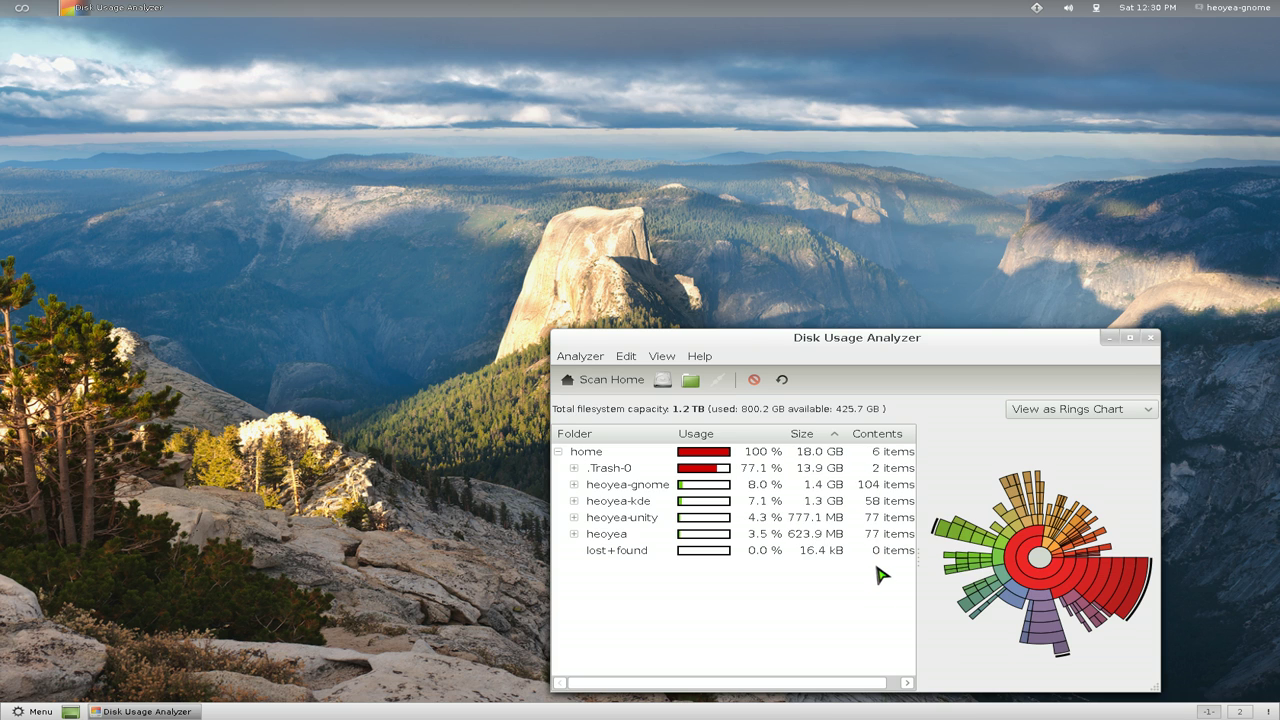
Step: Browse .Trash-0 and its files subfolder, collapse it, and close the analyzer
click(636, 470)
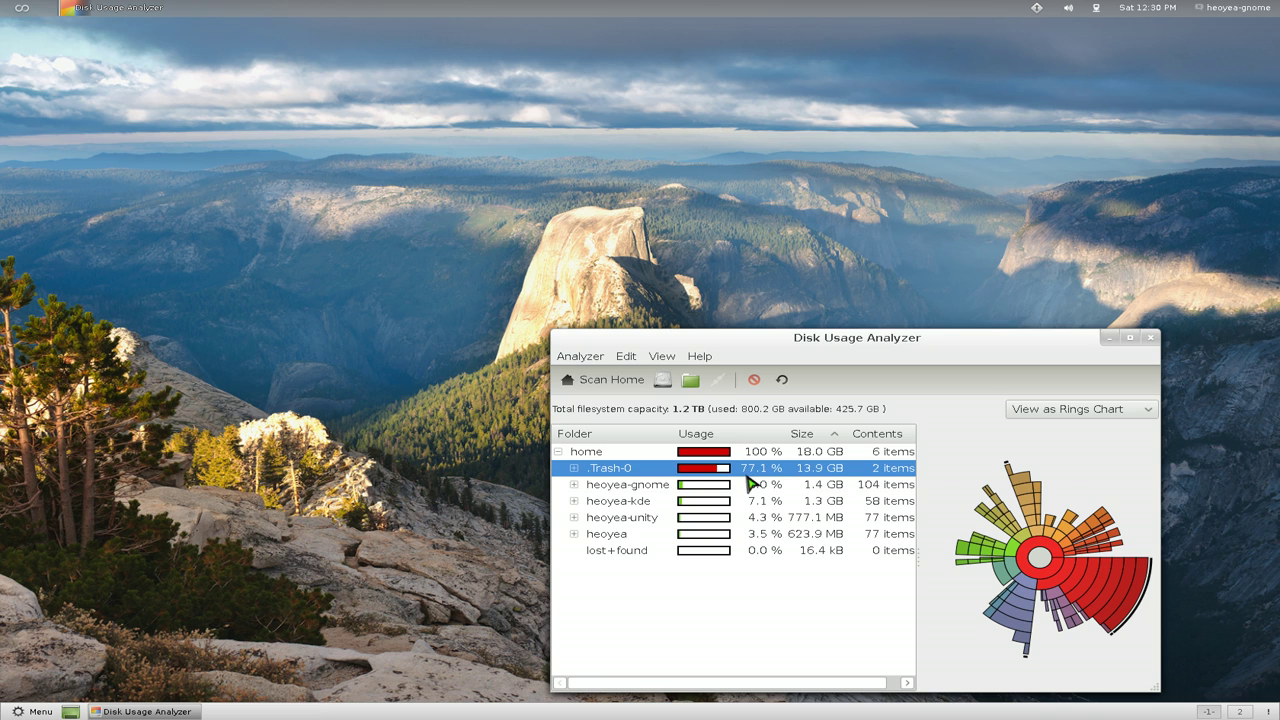
click(575, 470)
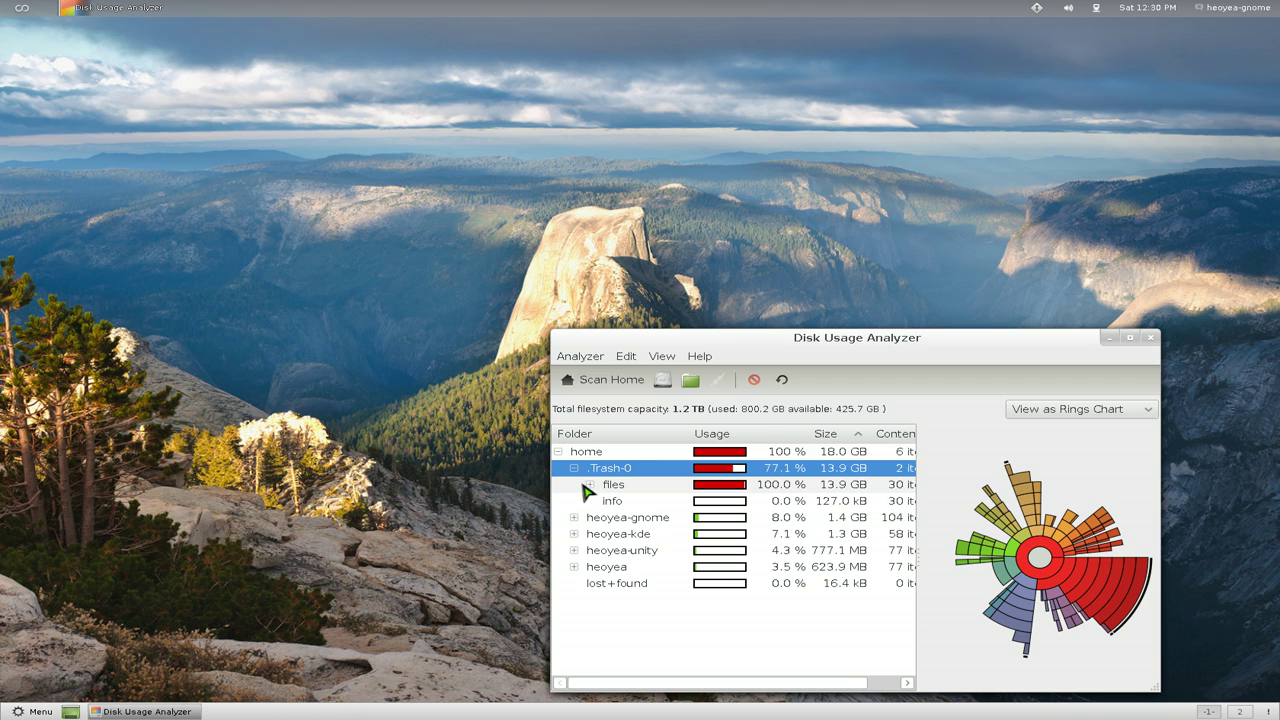
click(590, 485)
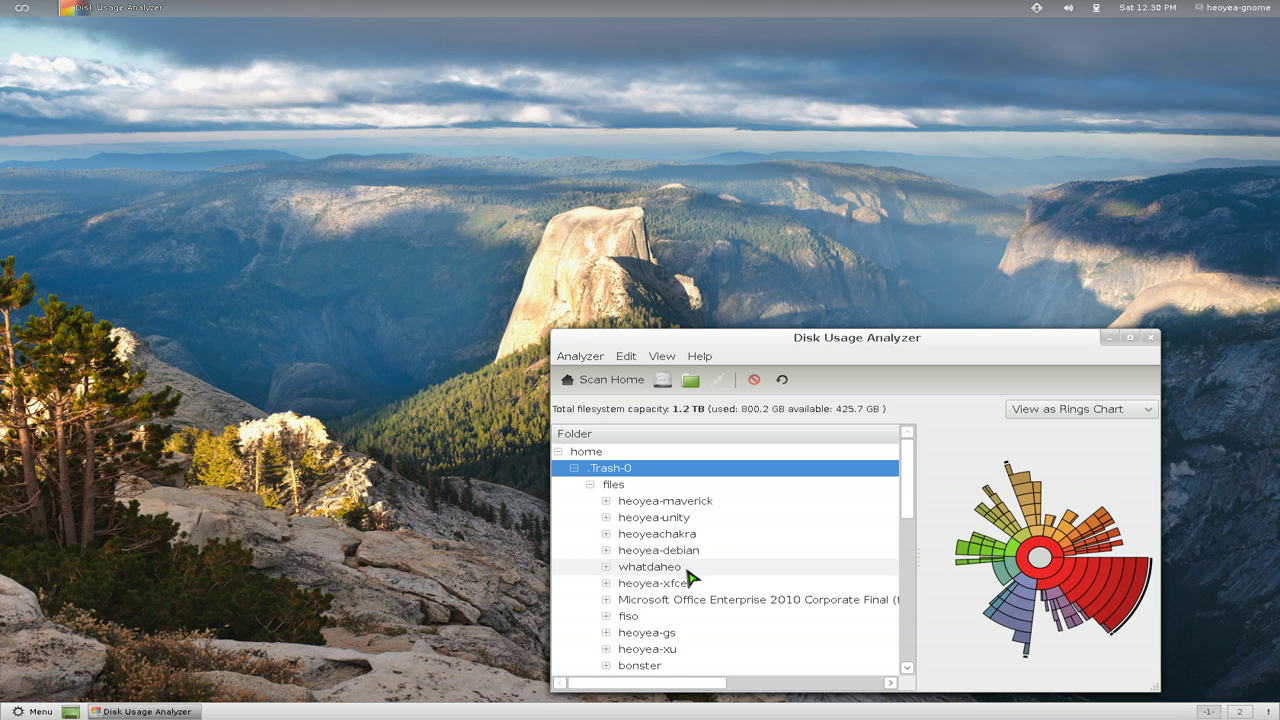
click(575, 468)
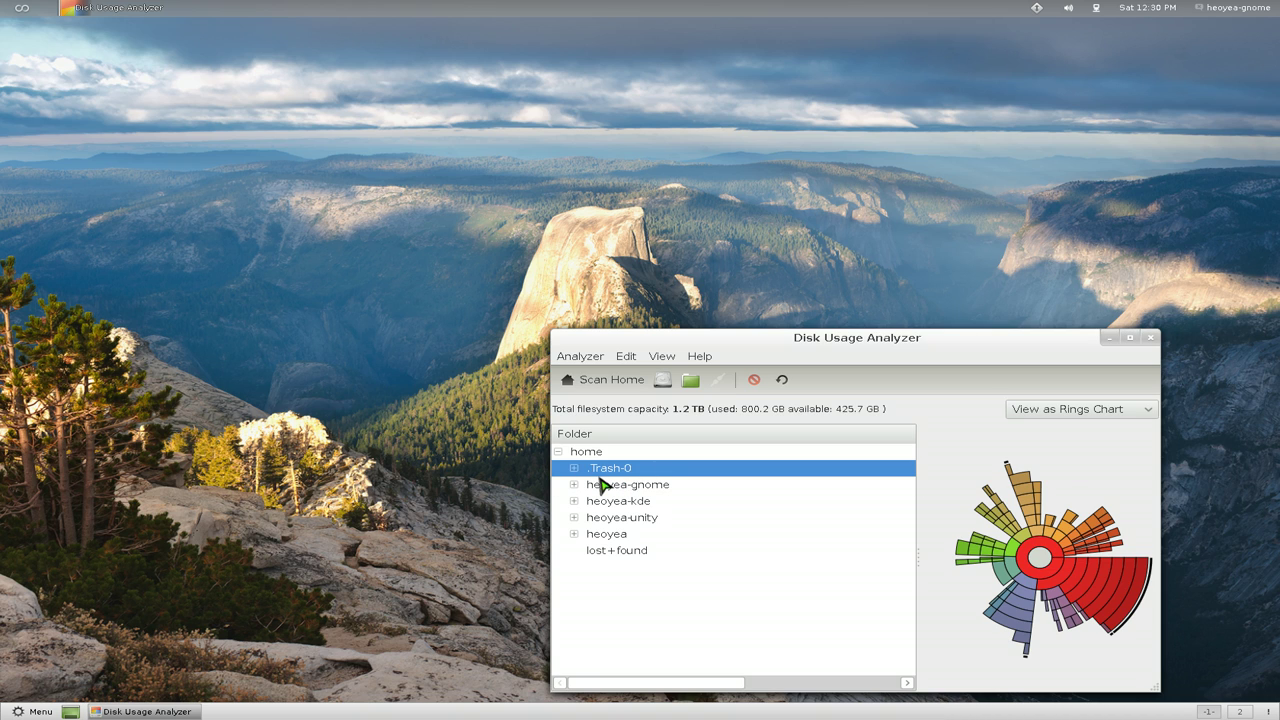
click(1150, 337)
Step: Launch the file manager as root with 'sudo nautilus' and hide the terminal
key(F12)
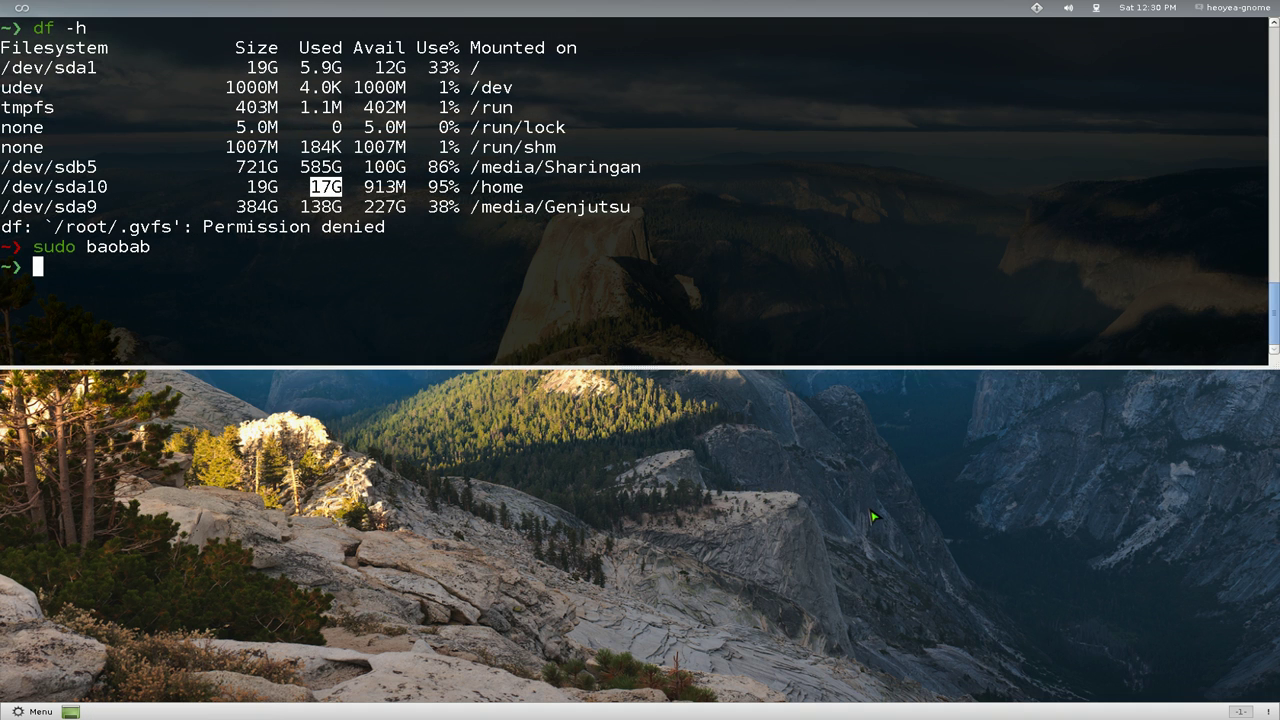
text(su)
text(do nau)
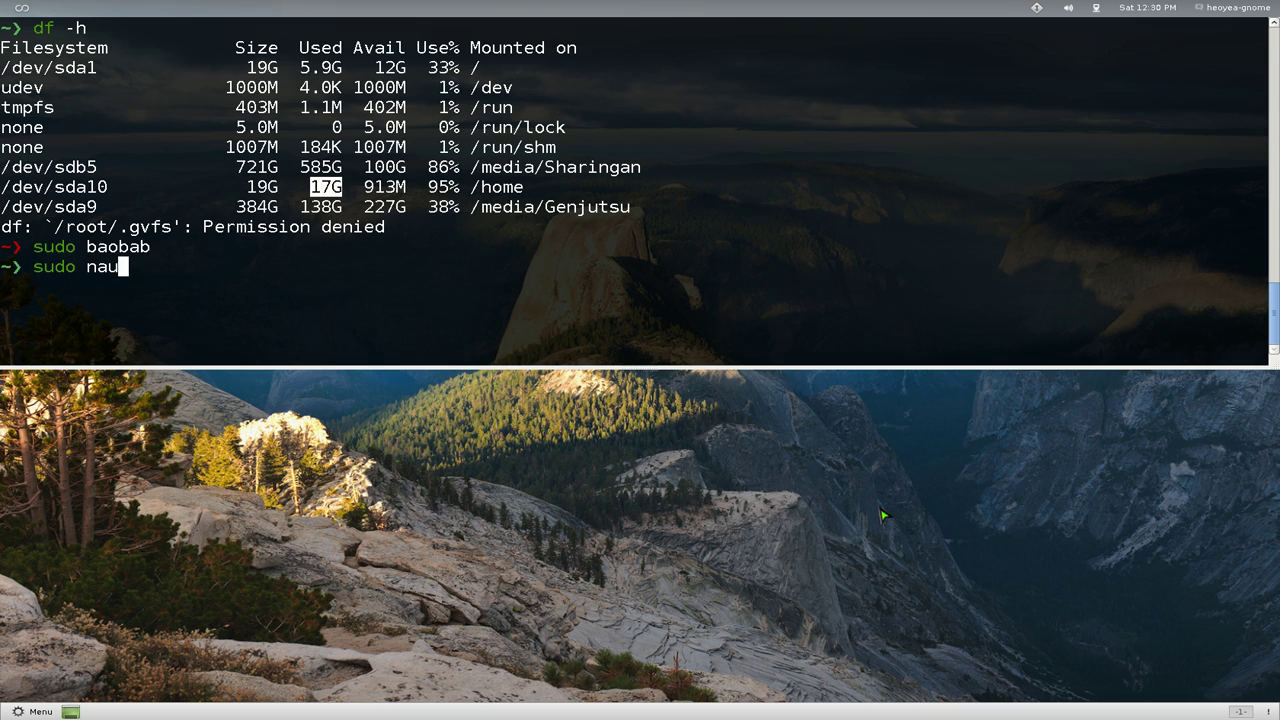
text(tilus)
key(Return)
click(880, 508)
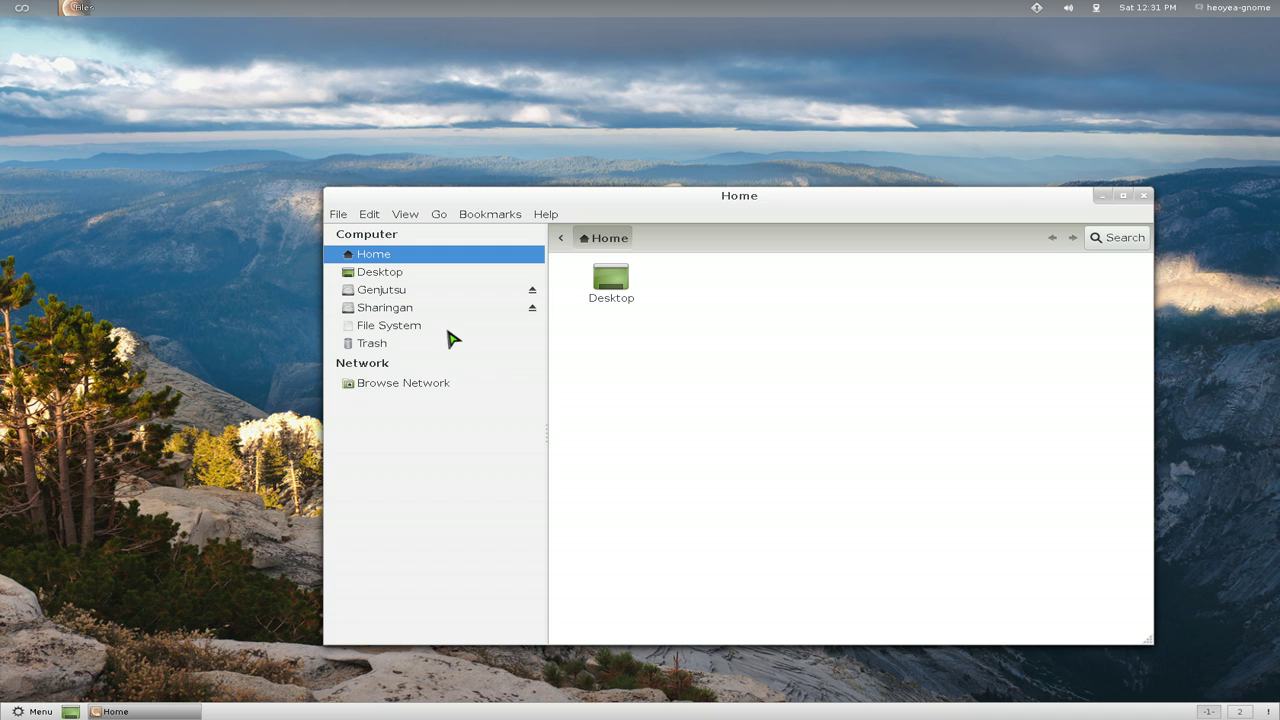
Step: Browse from the filesystem root into /home and show hidden items with Ctrl+H
click(561, 238)
click(564, 241)
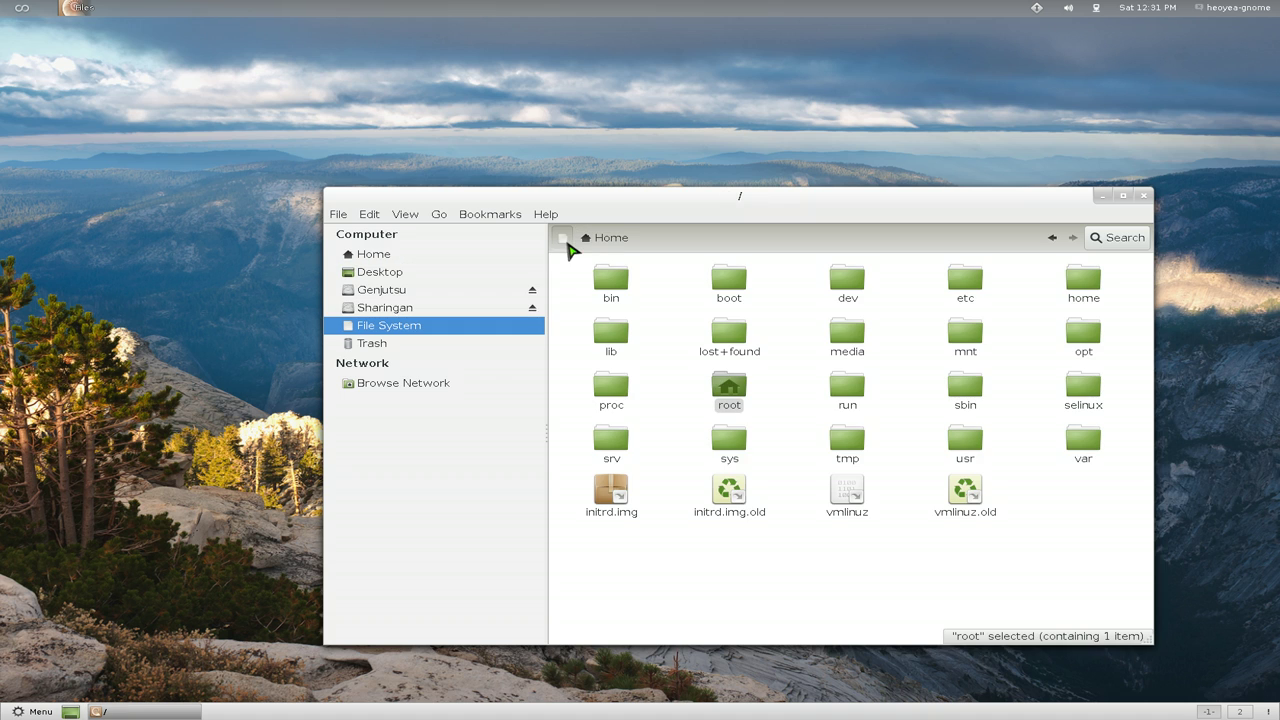
double_click(1097, 286)
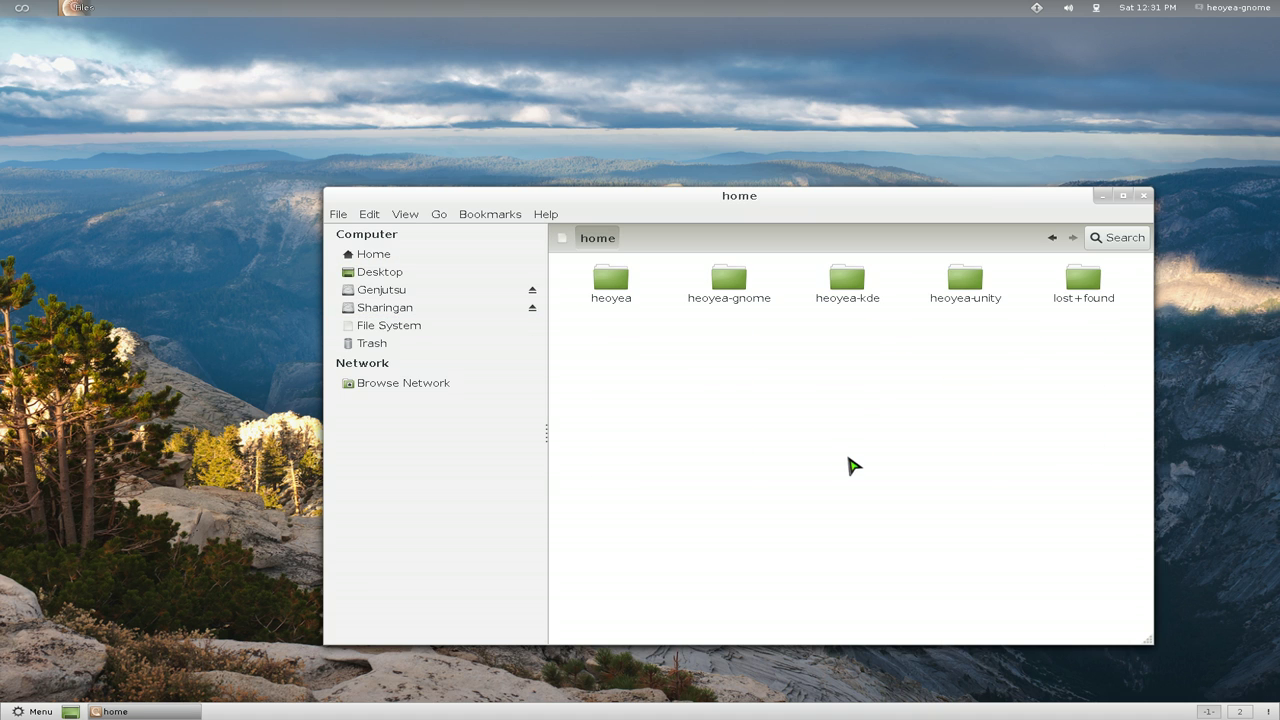
key(ctrl+h)
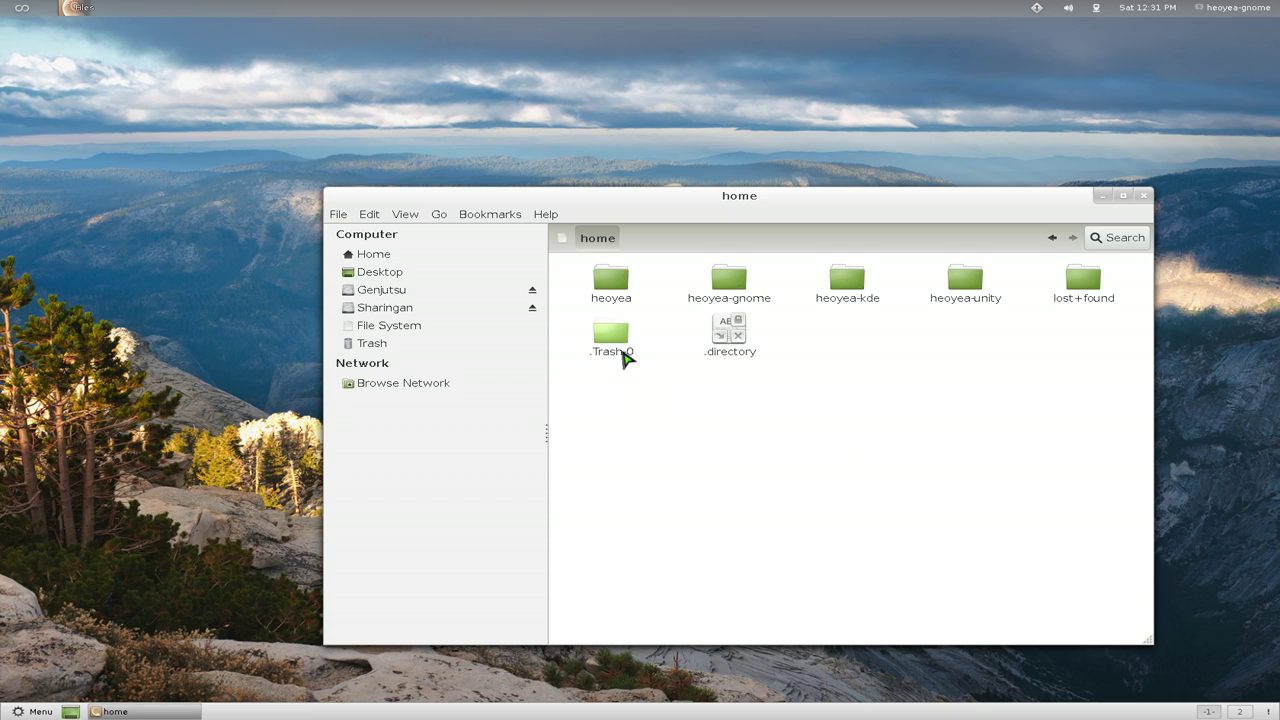
Step: Open .Trash-0 and its files folder, then return to home via the breadcrumbs
click(615, 345)
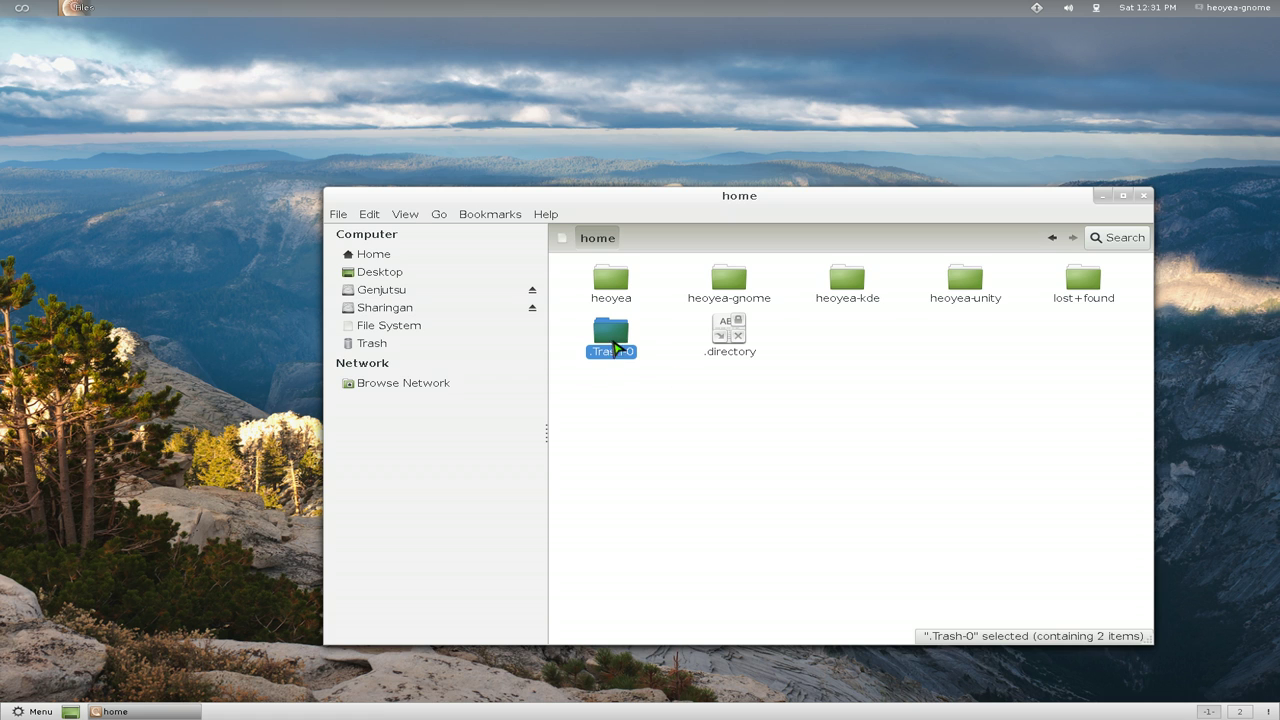
double_click(615, 343)
double_click(615, 284)
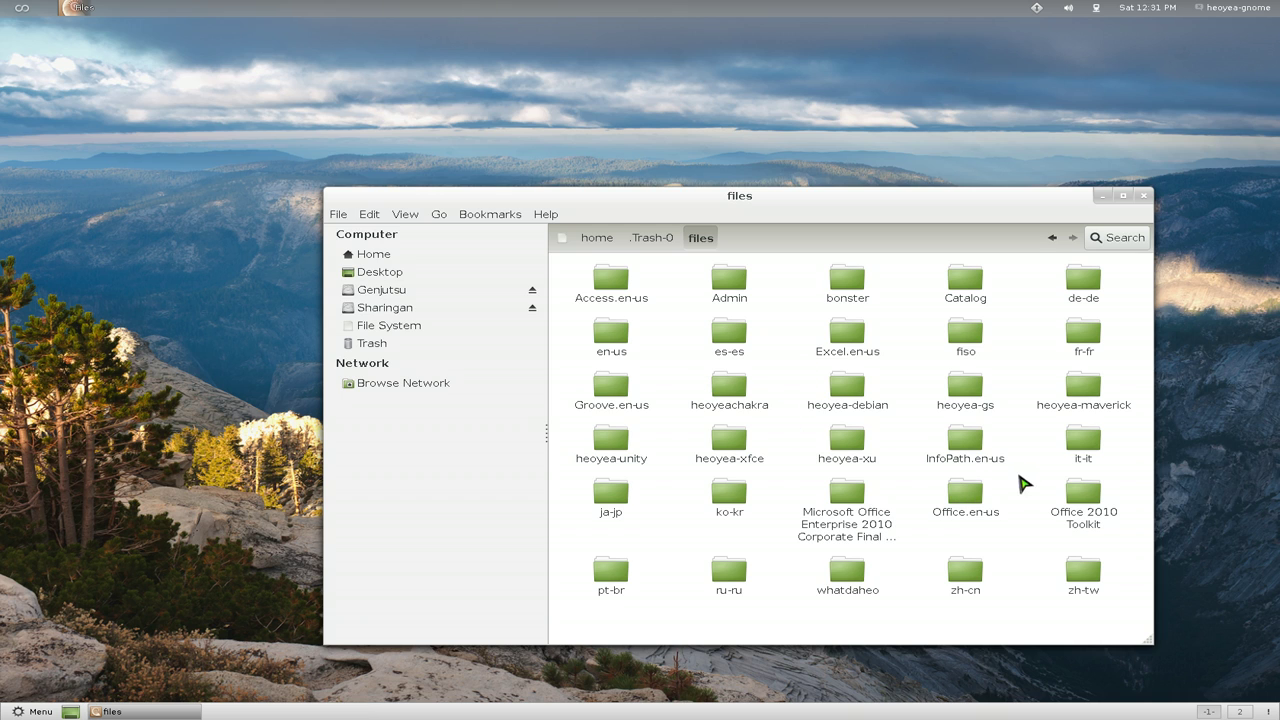
click(655, 240)
click(598, 238)
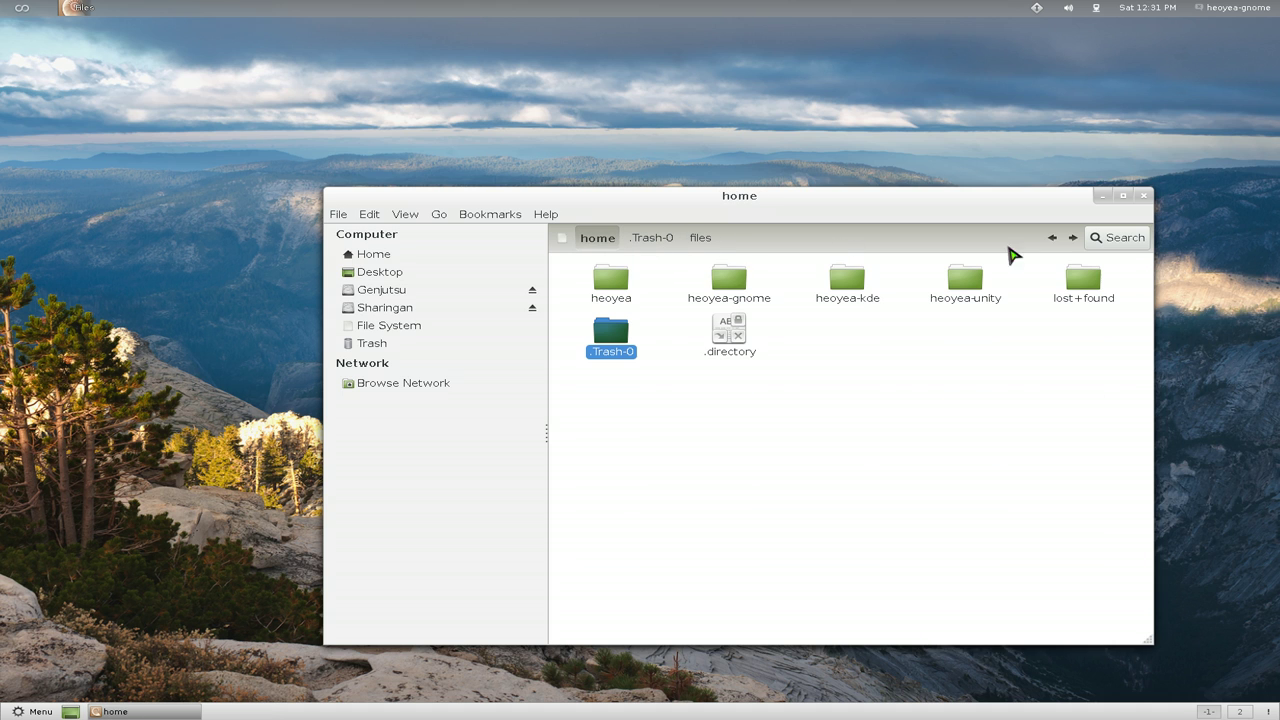
click(1144, 196)
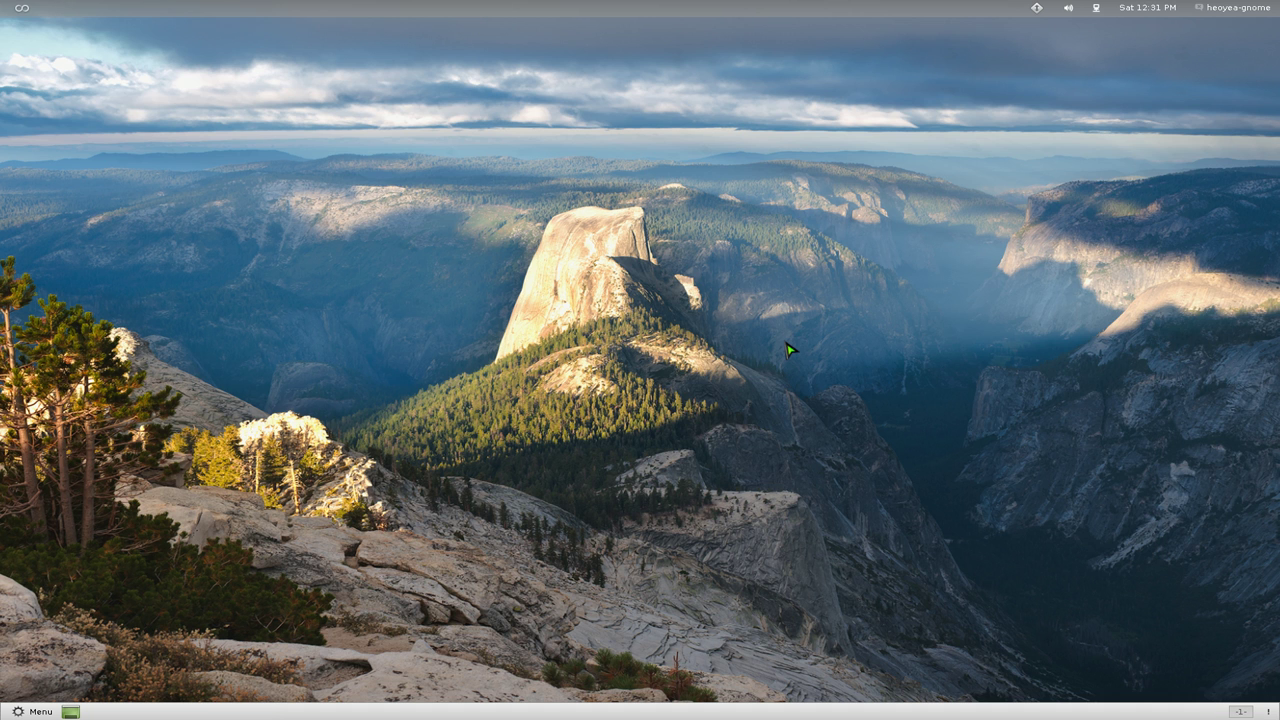